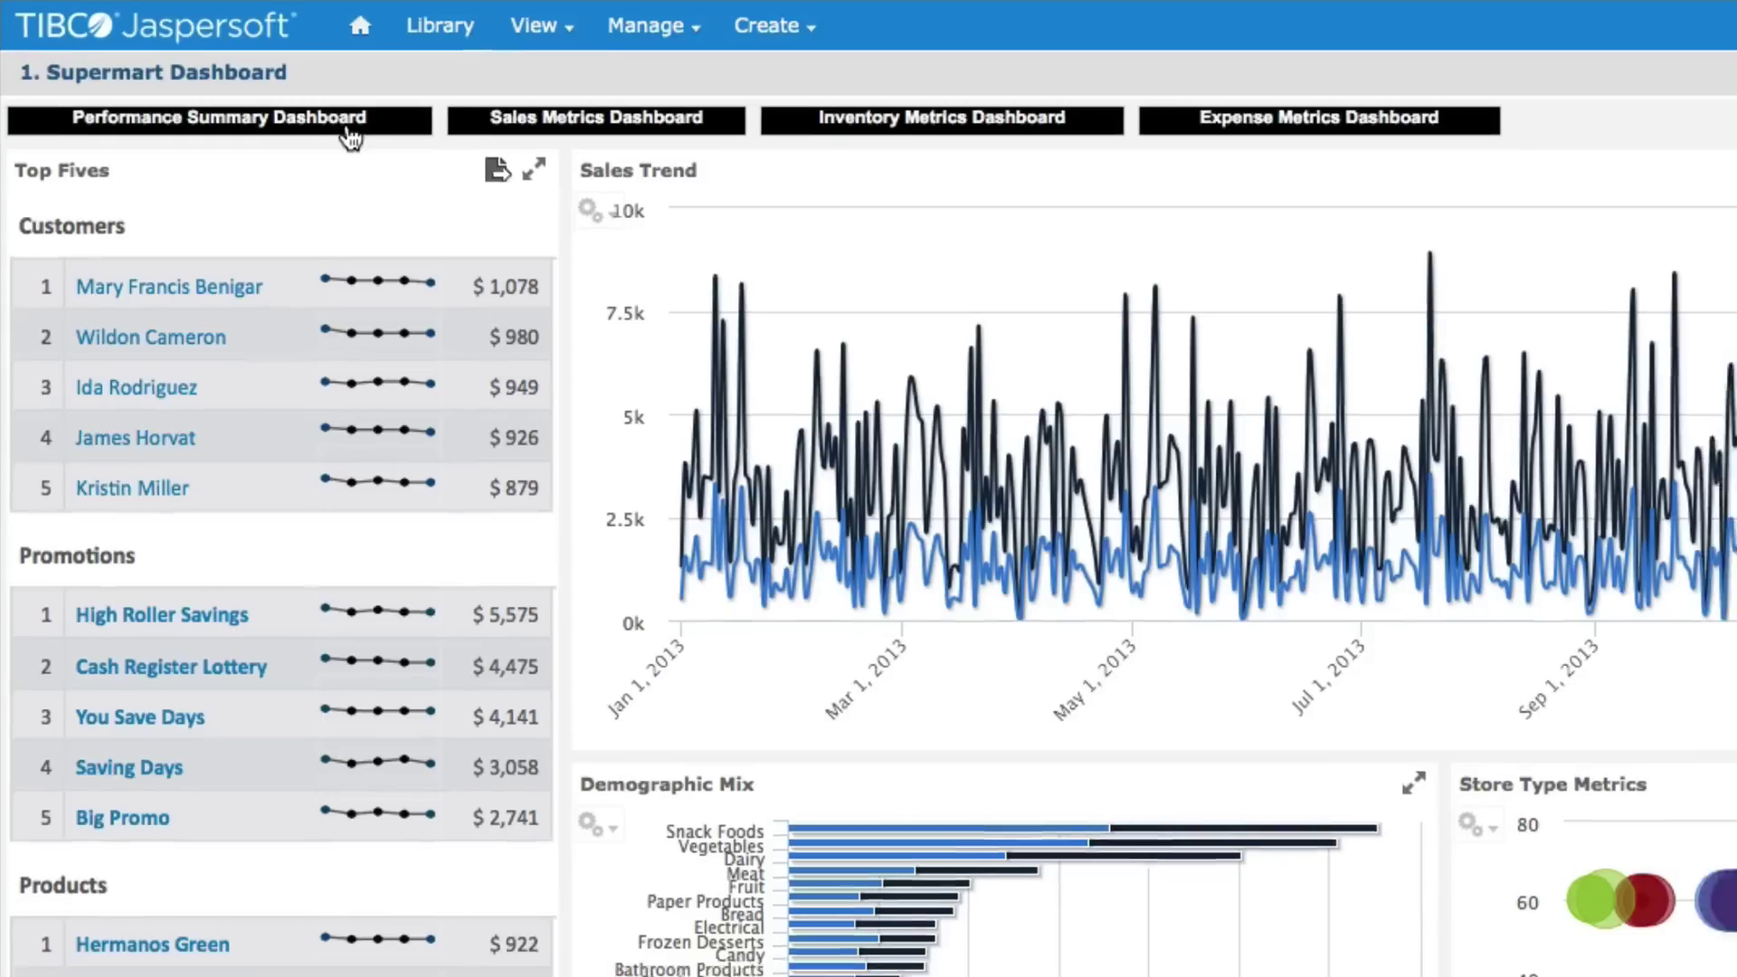
- Open the Performance Summary dashboard, view a dashlet's export formats, and drill through to 3.1 Sales Metrics
click(353, 134)
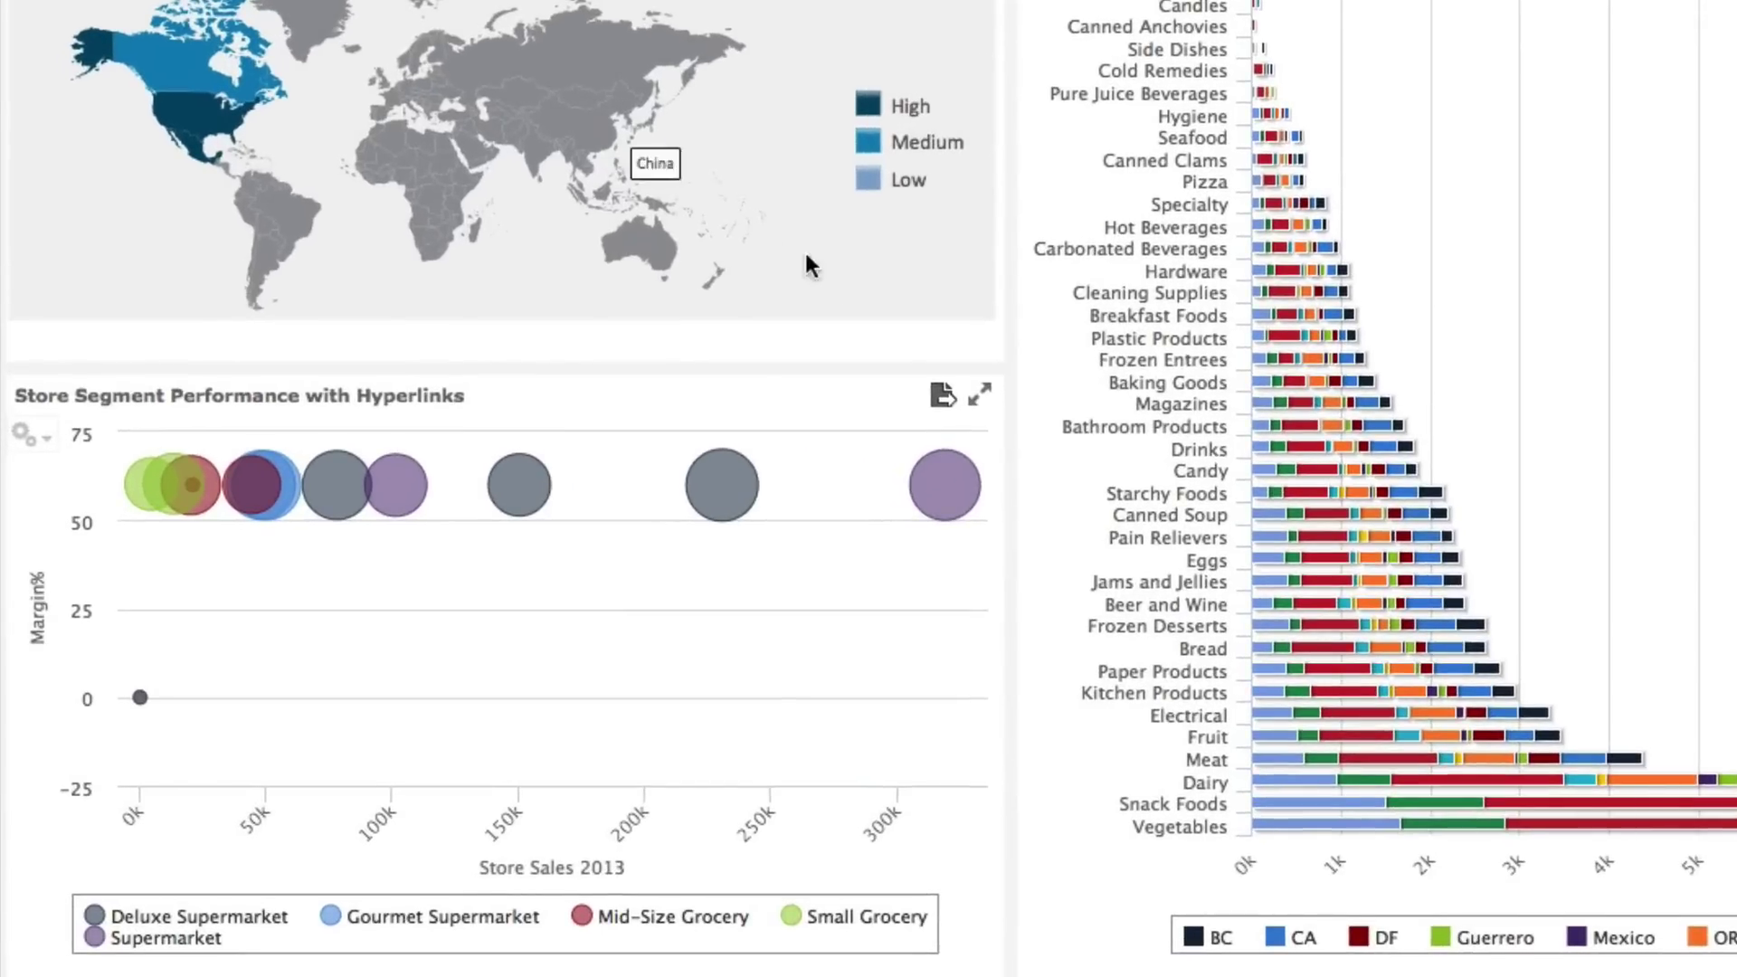
click(941, 395)
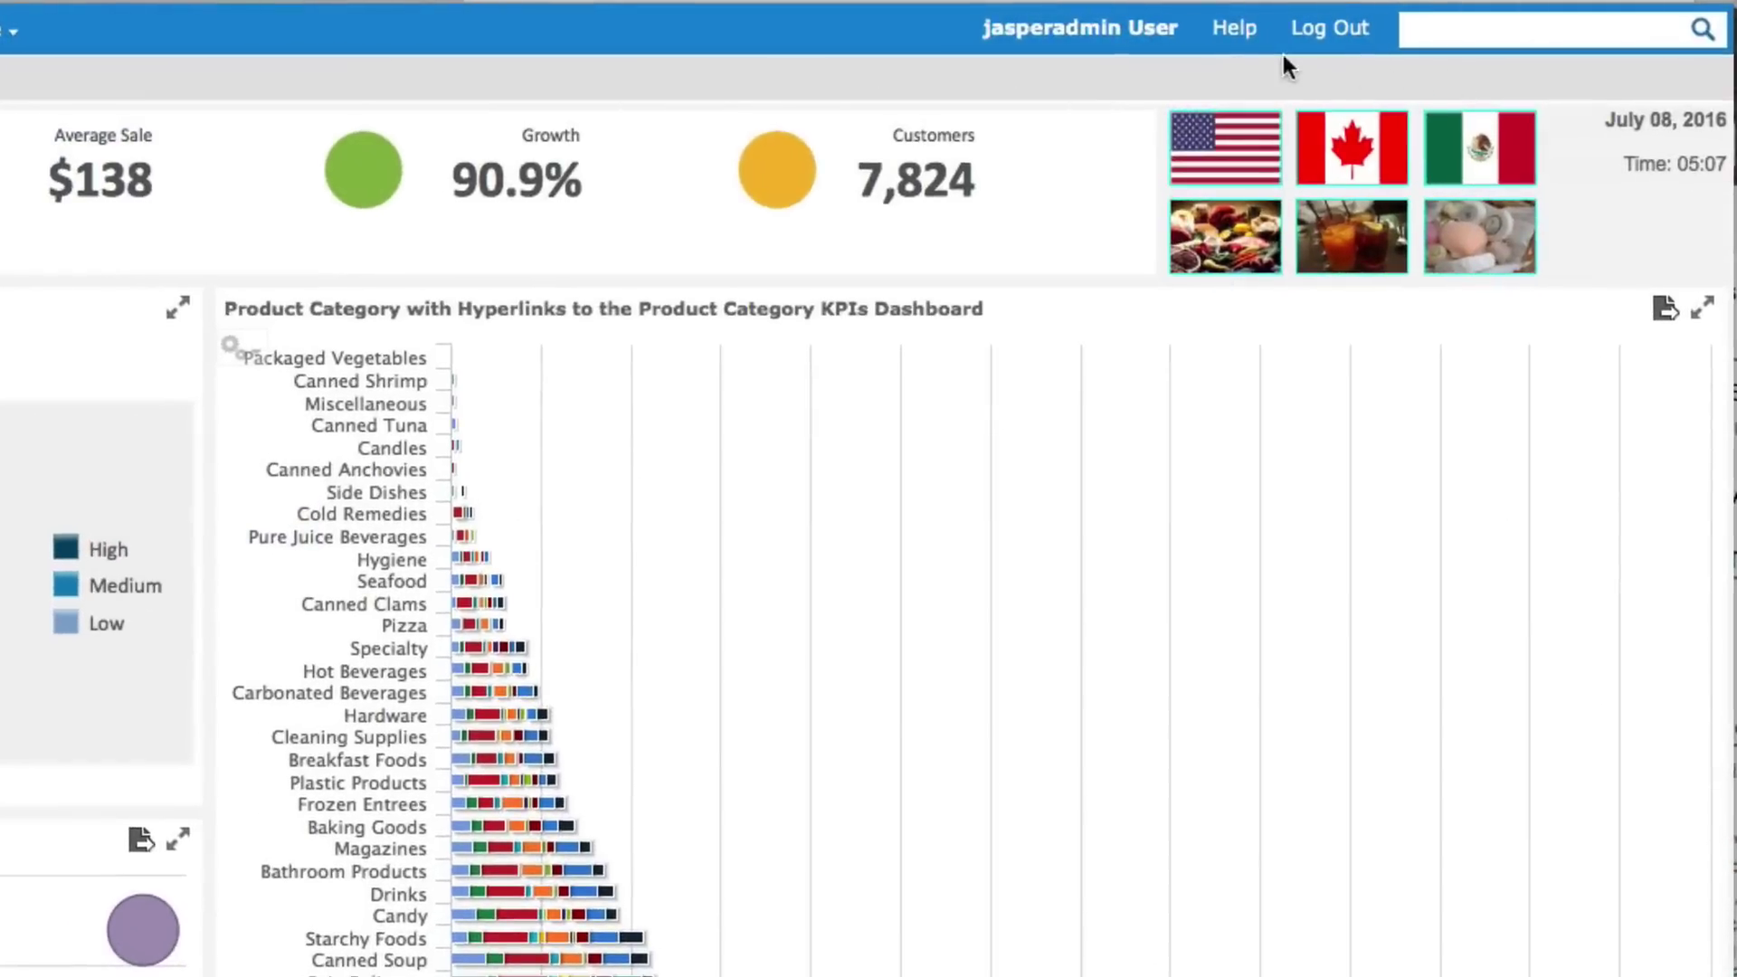
click(1234, 181)
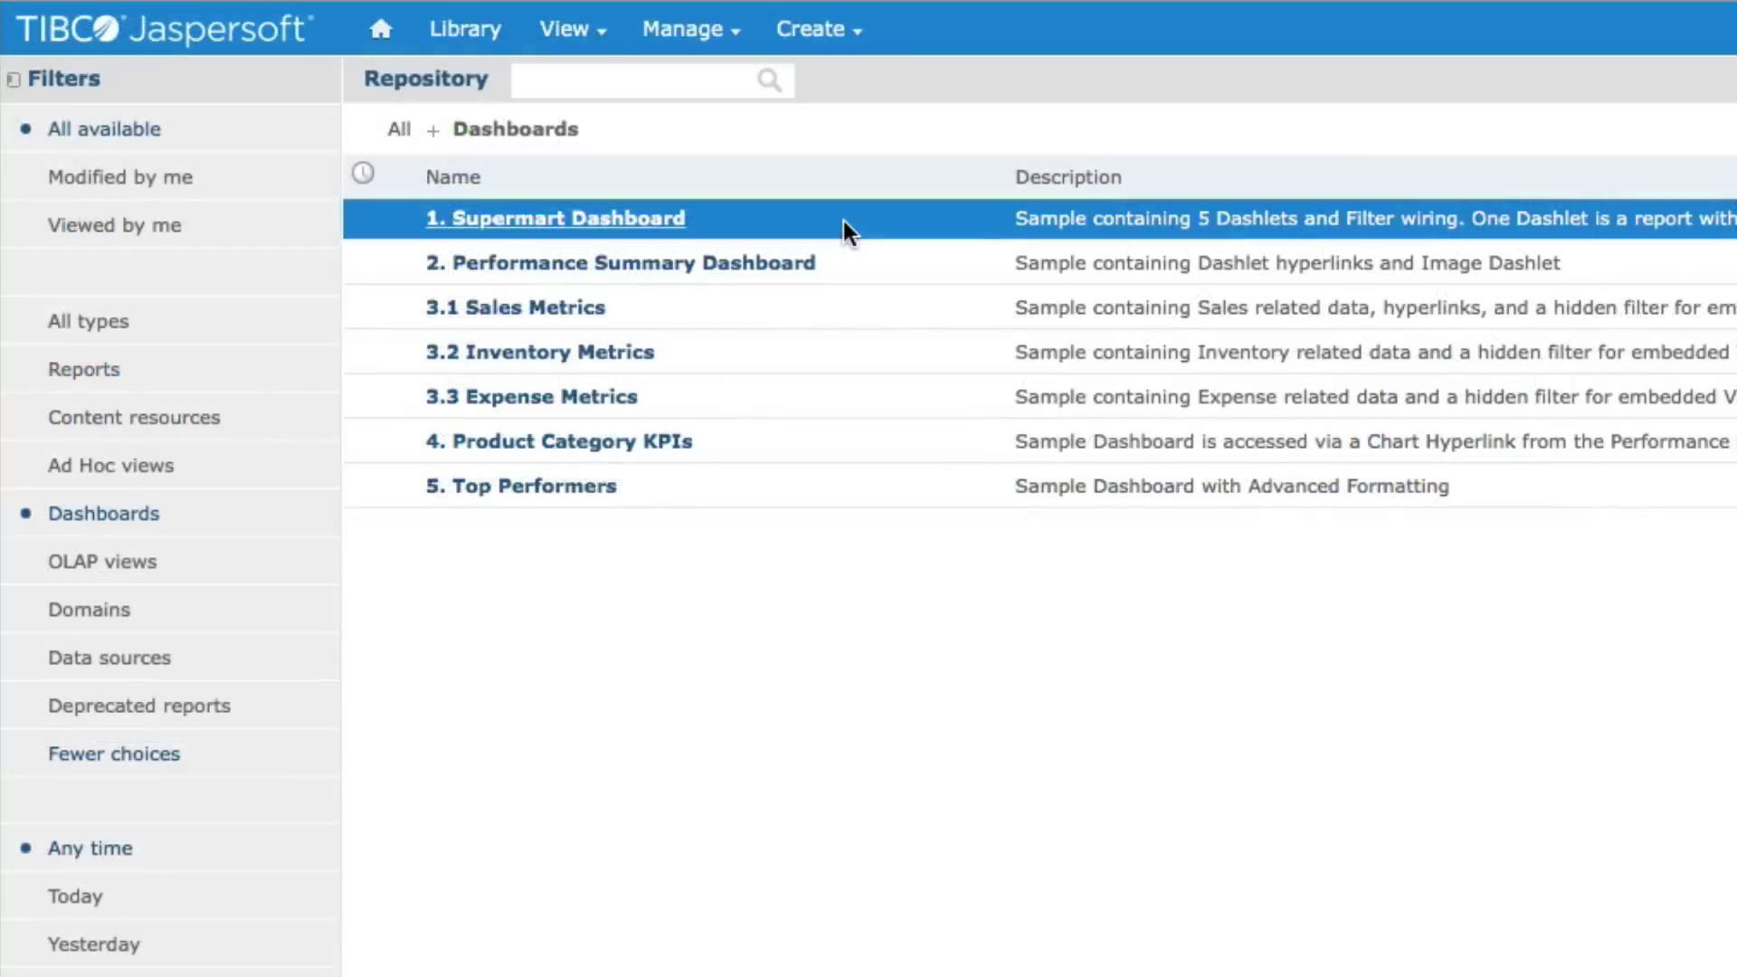
- Open the Performance Summary dashboard in the Designer and add a top-row text dashlet with a $Date expression
right_click(843, 221)
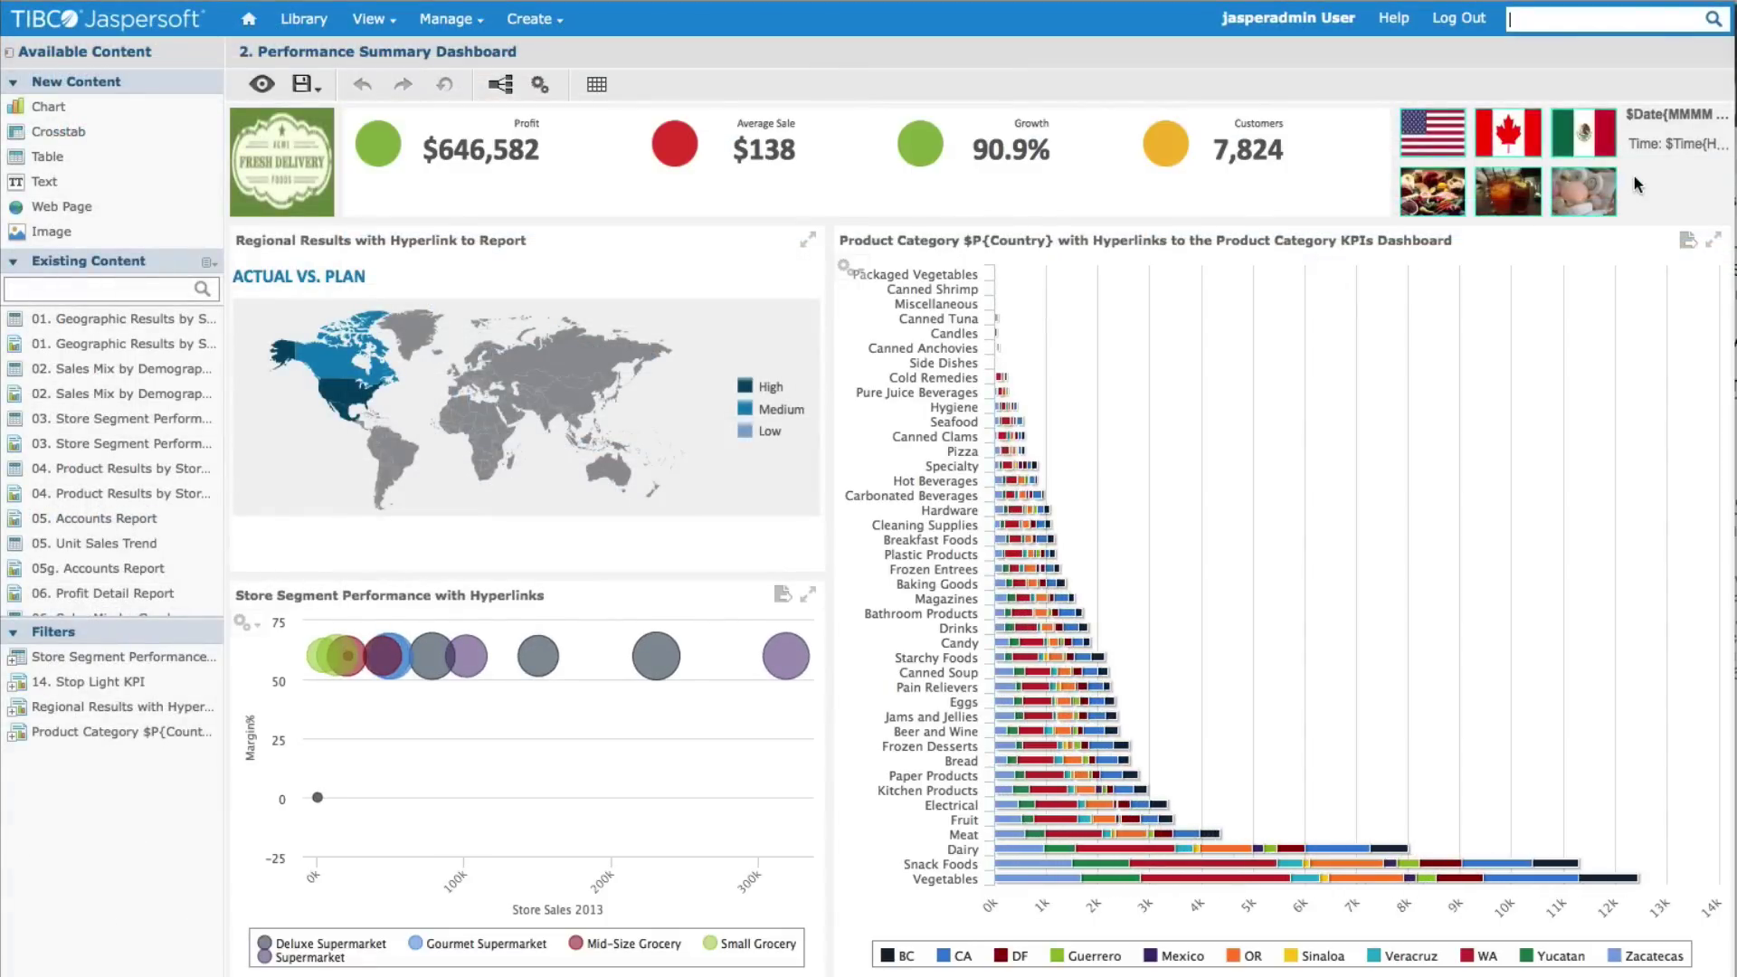
click(1661, 126)
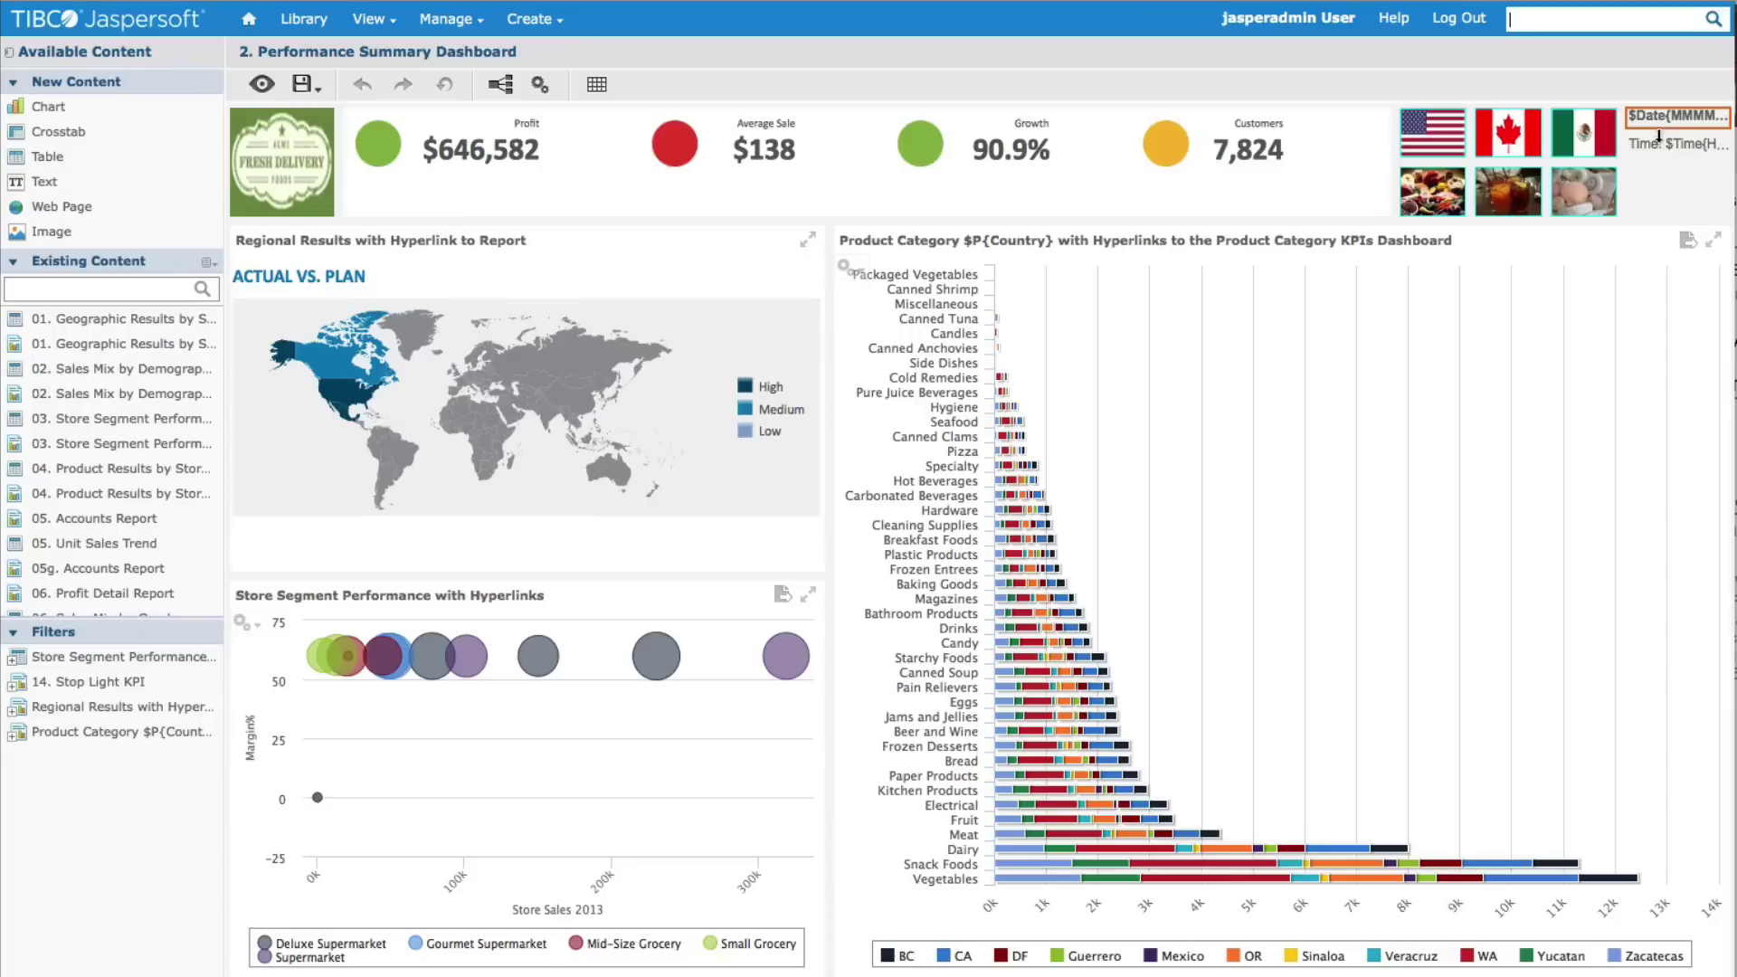
drag(45, 182, 996, 173)
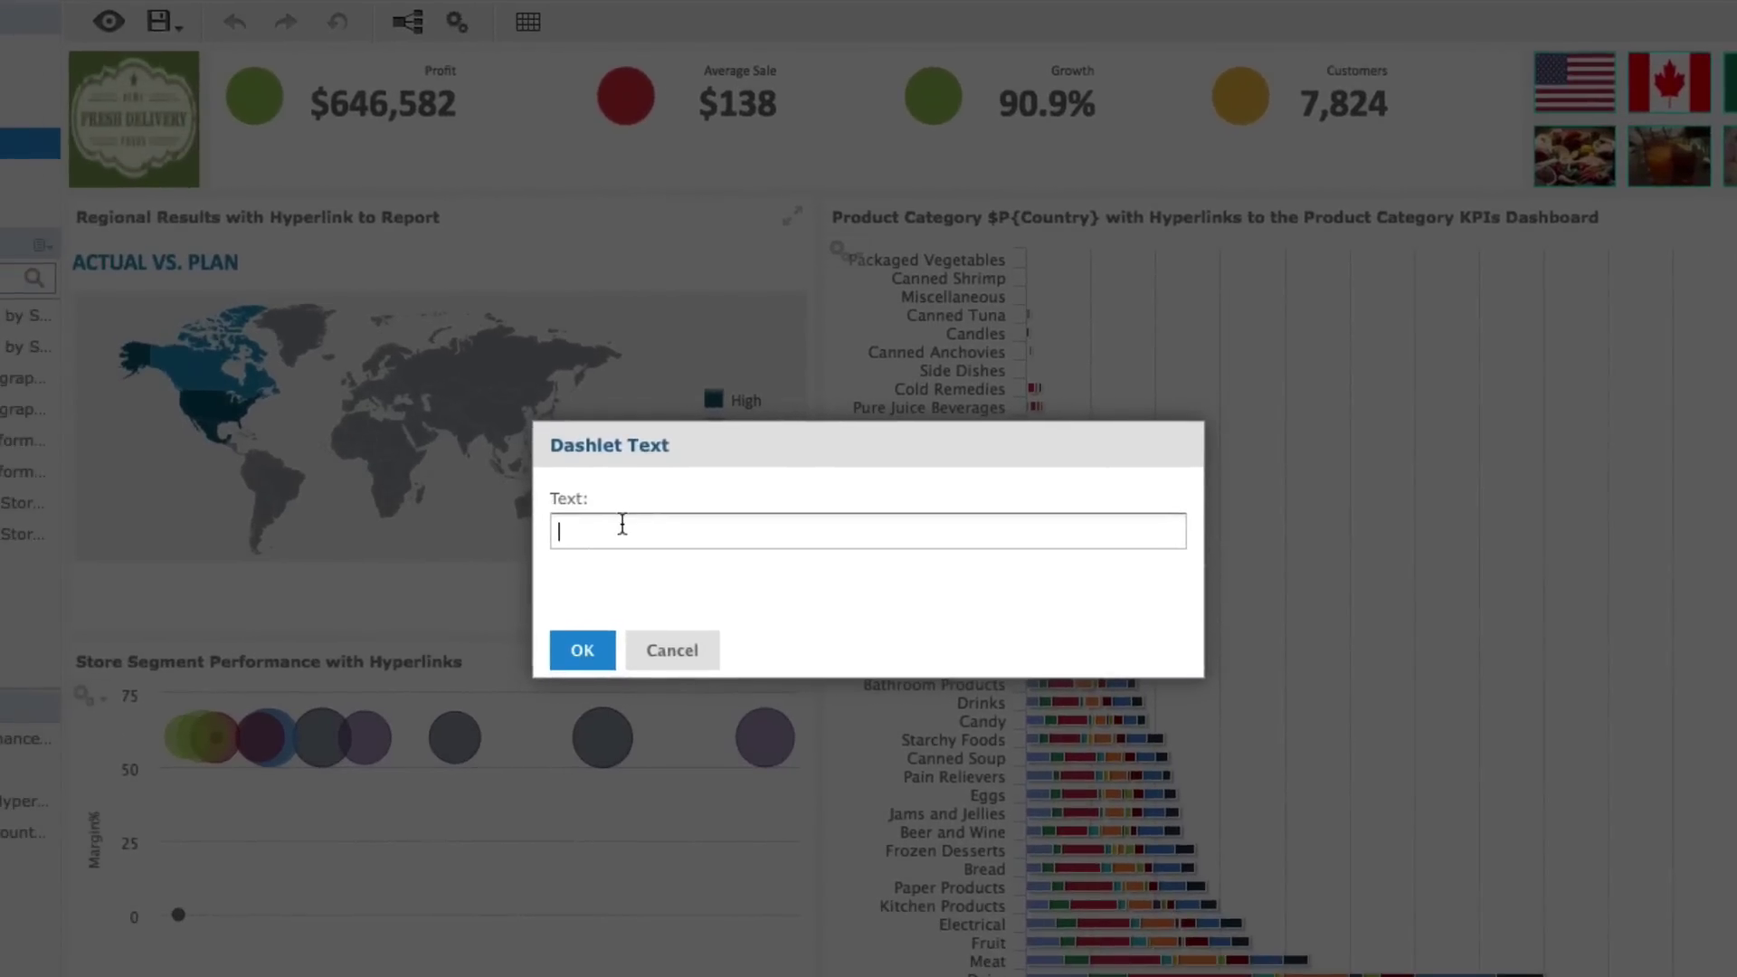
text($)
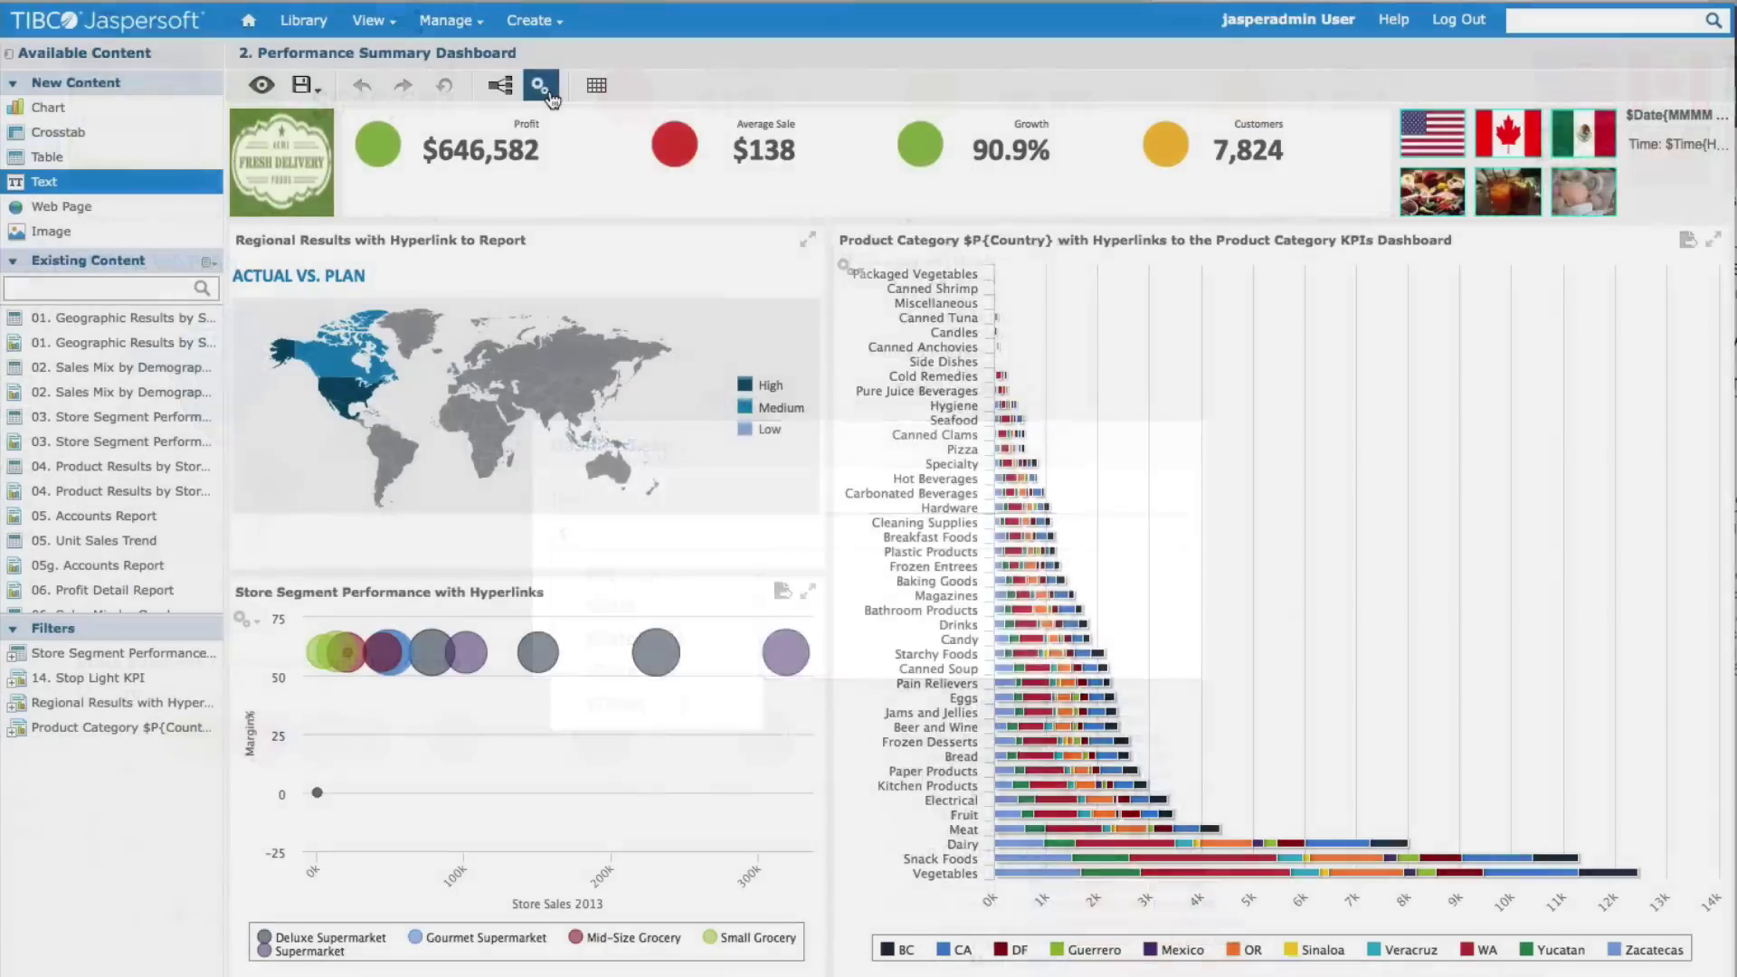
click(535, 76)
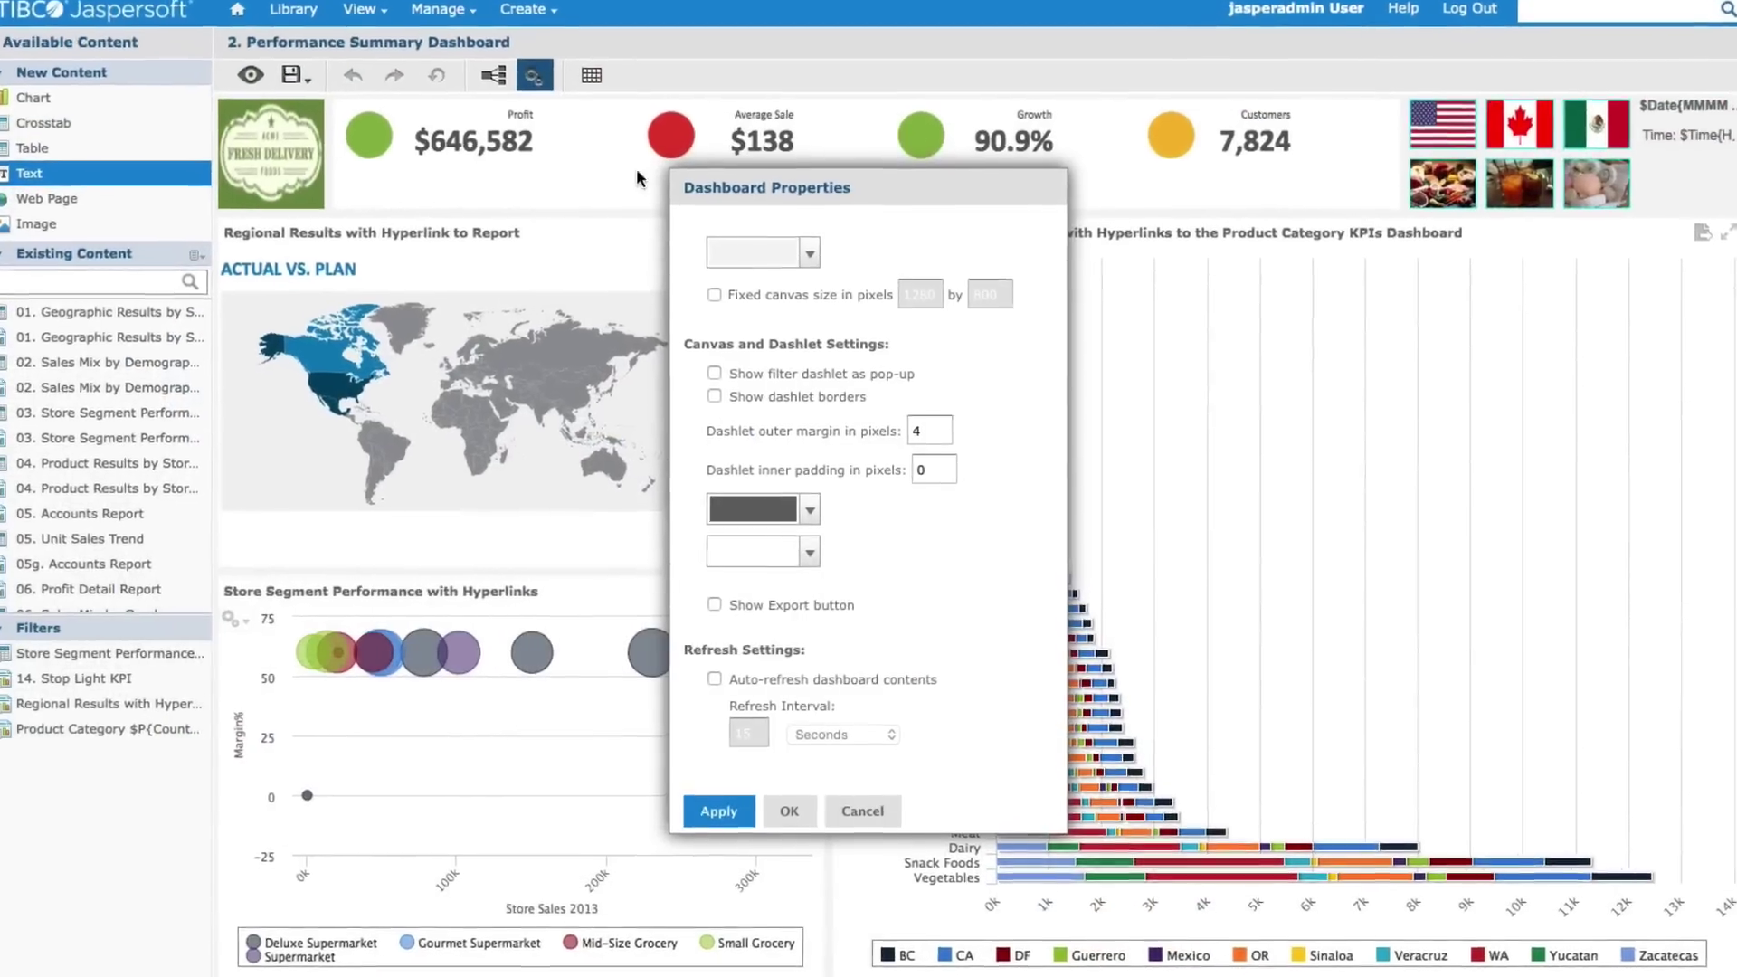
- Set the canvas colour to blue and the dashlet title colour to dark red, applying both
click(810, 254)
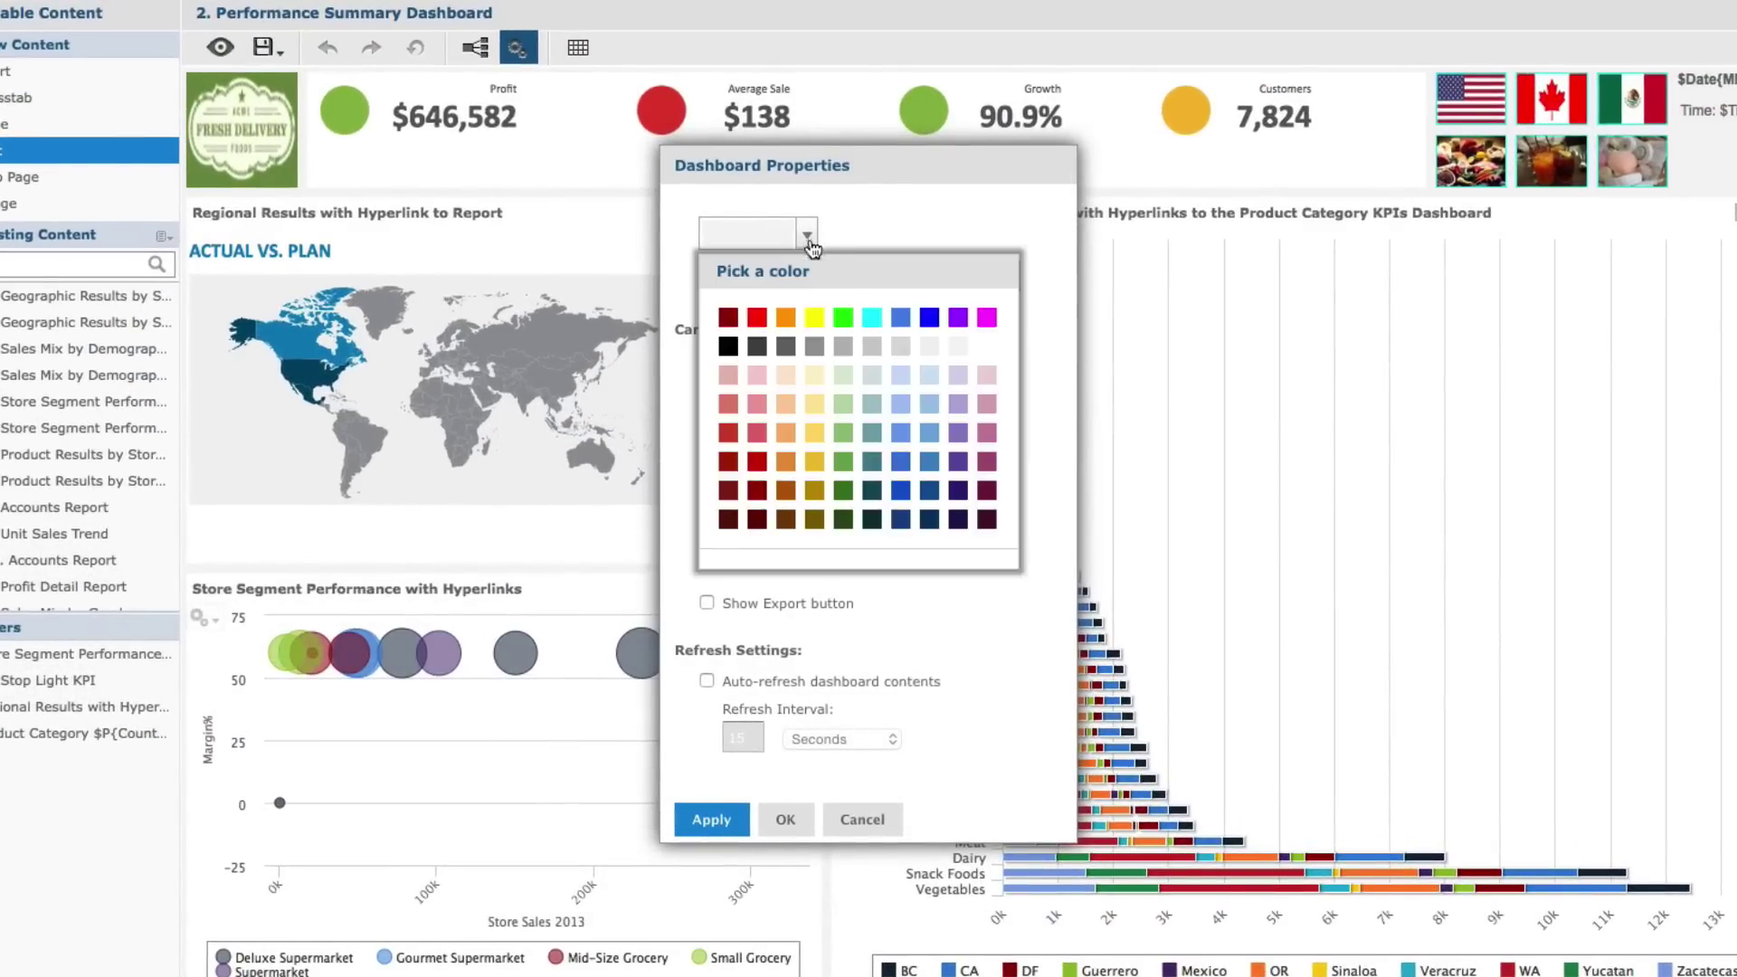
click(902, 434)
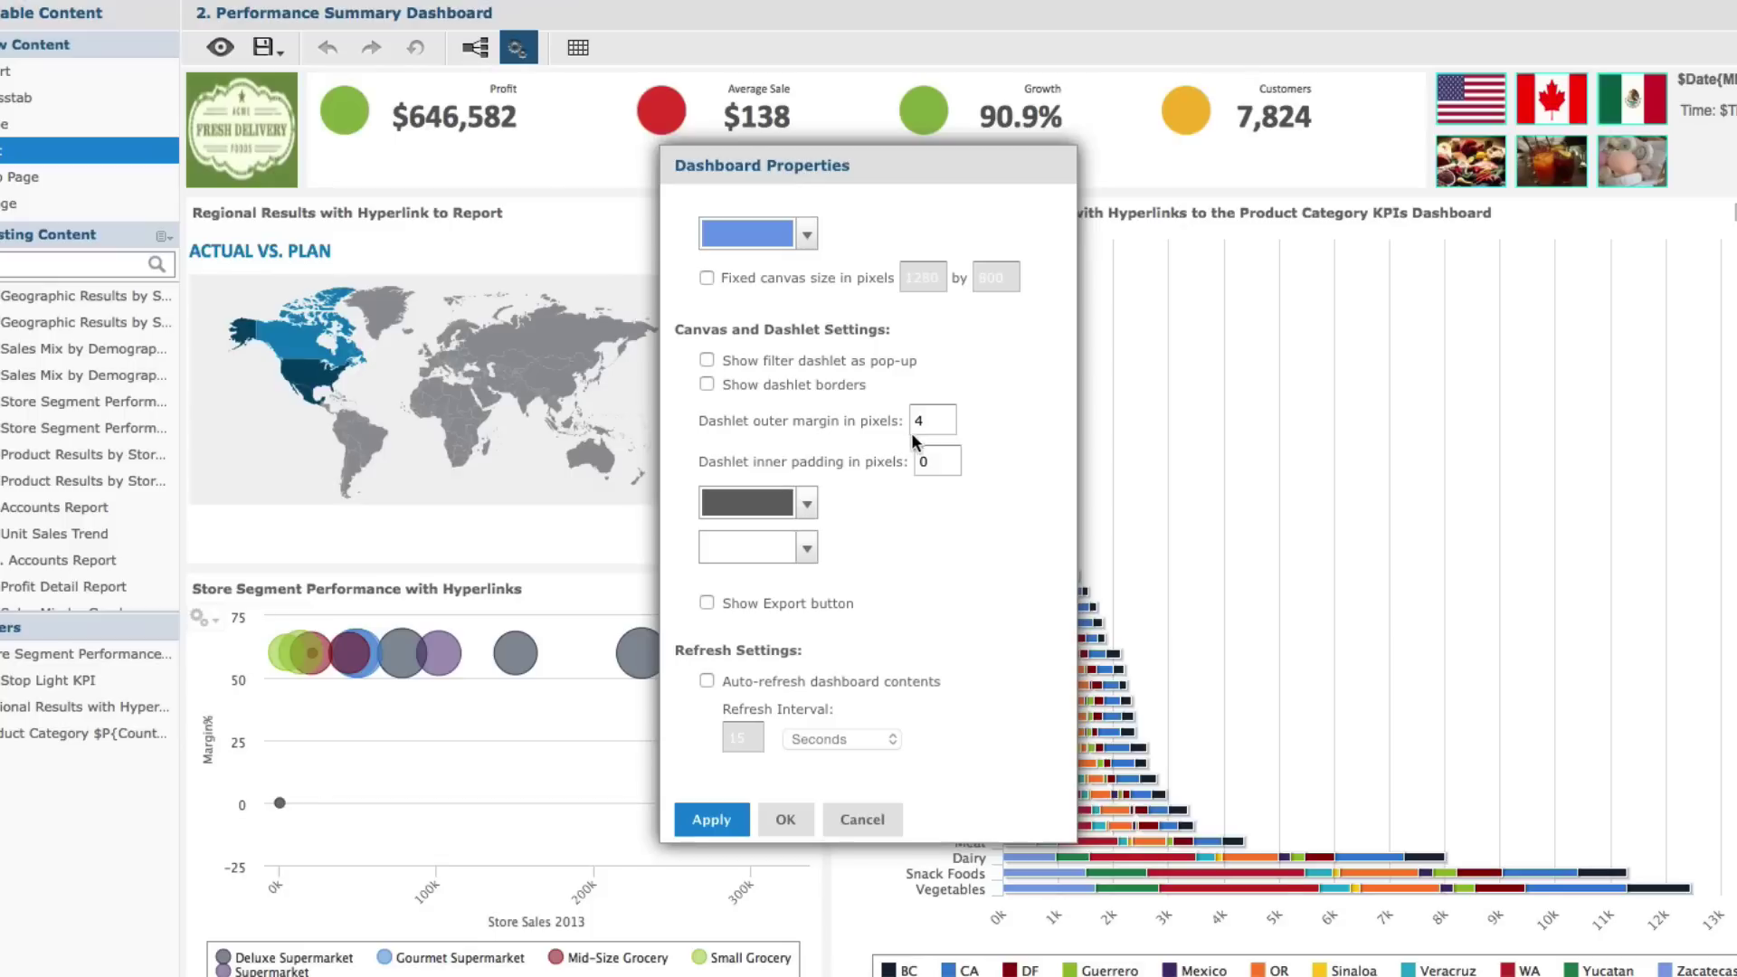
click(742, 817)
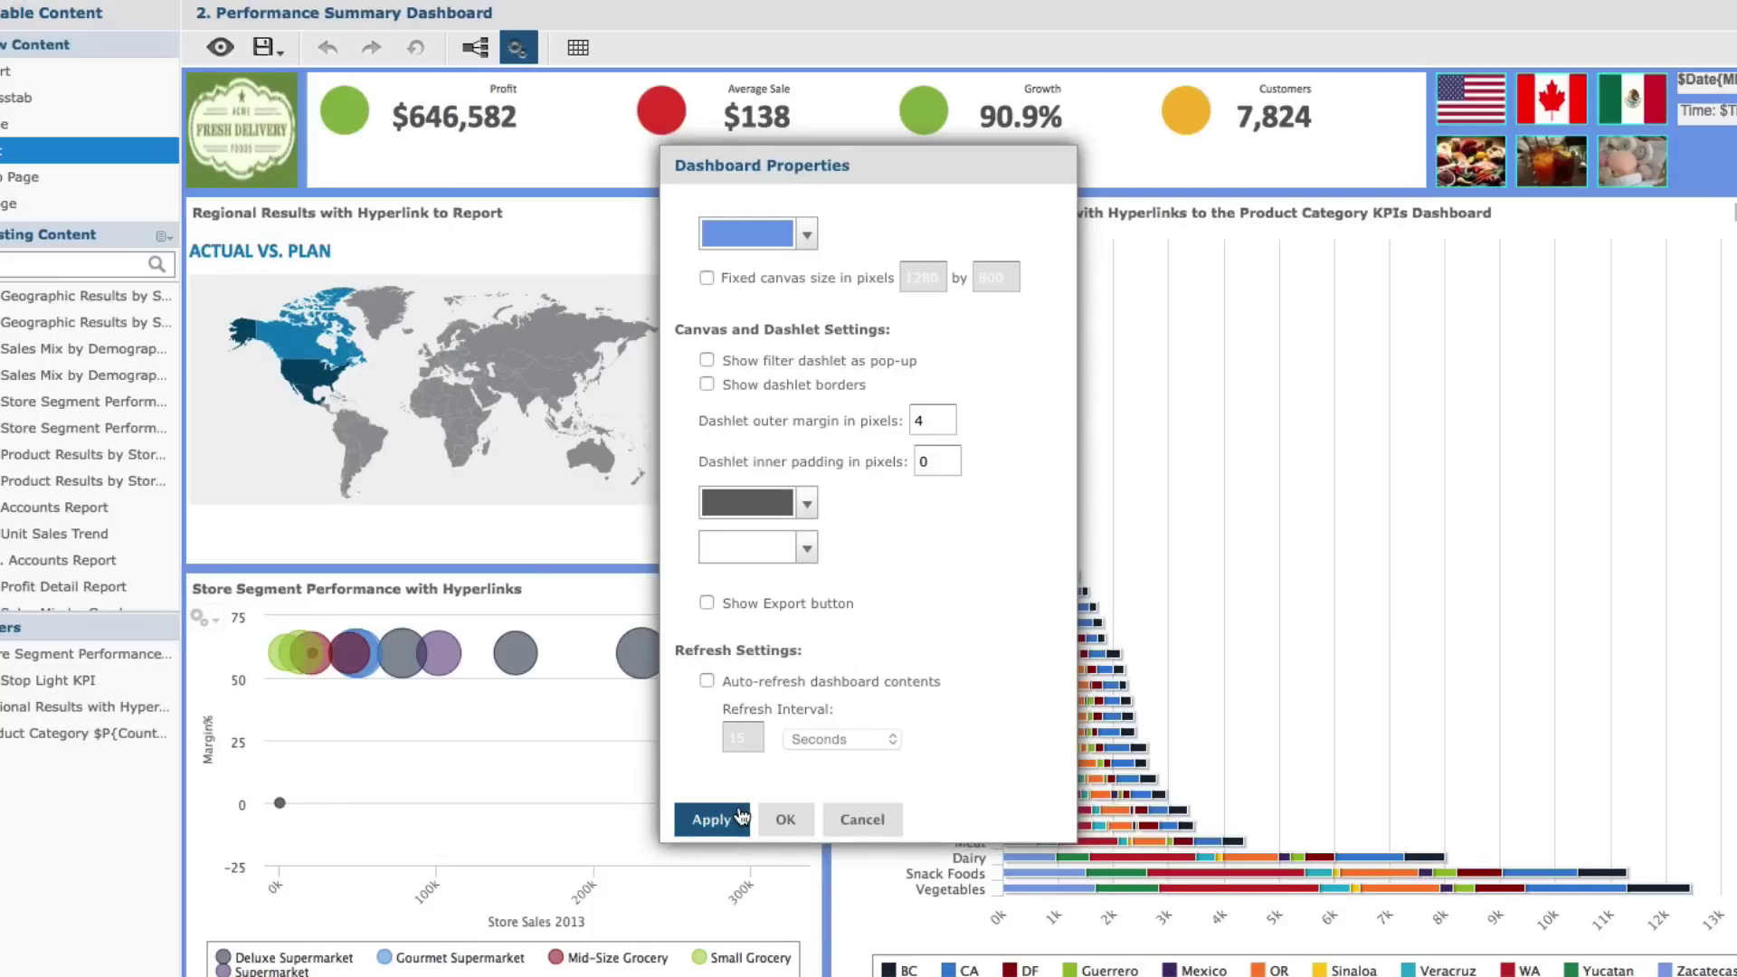
click(808, 504)
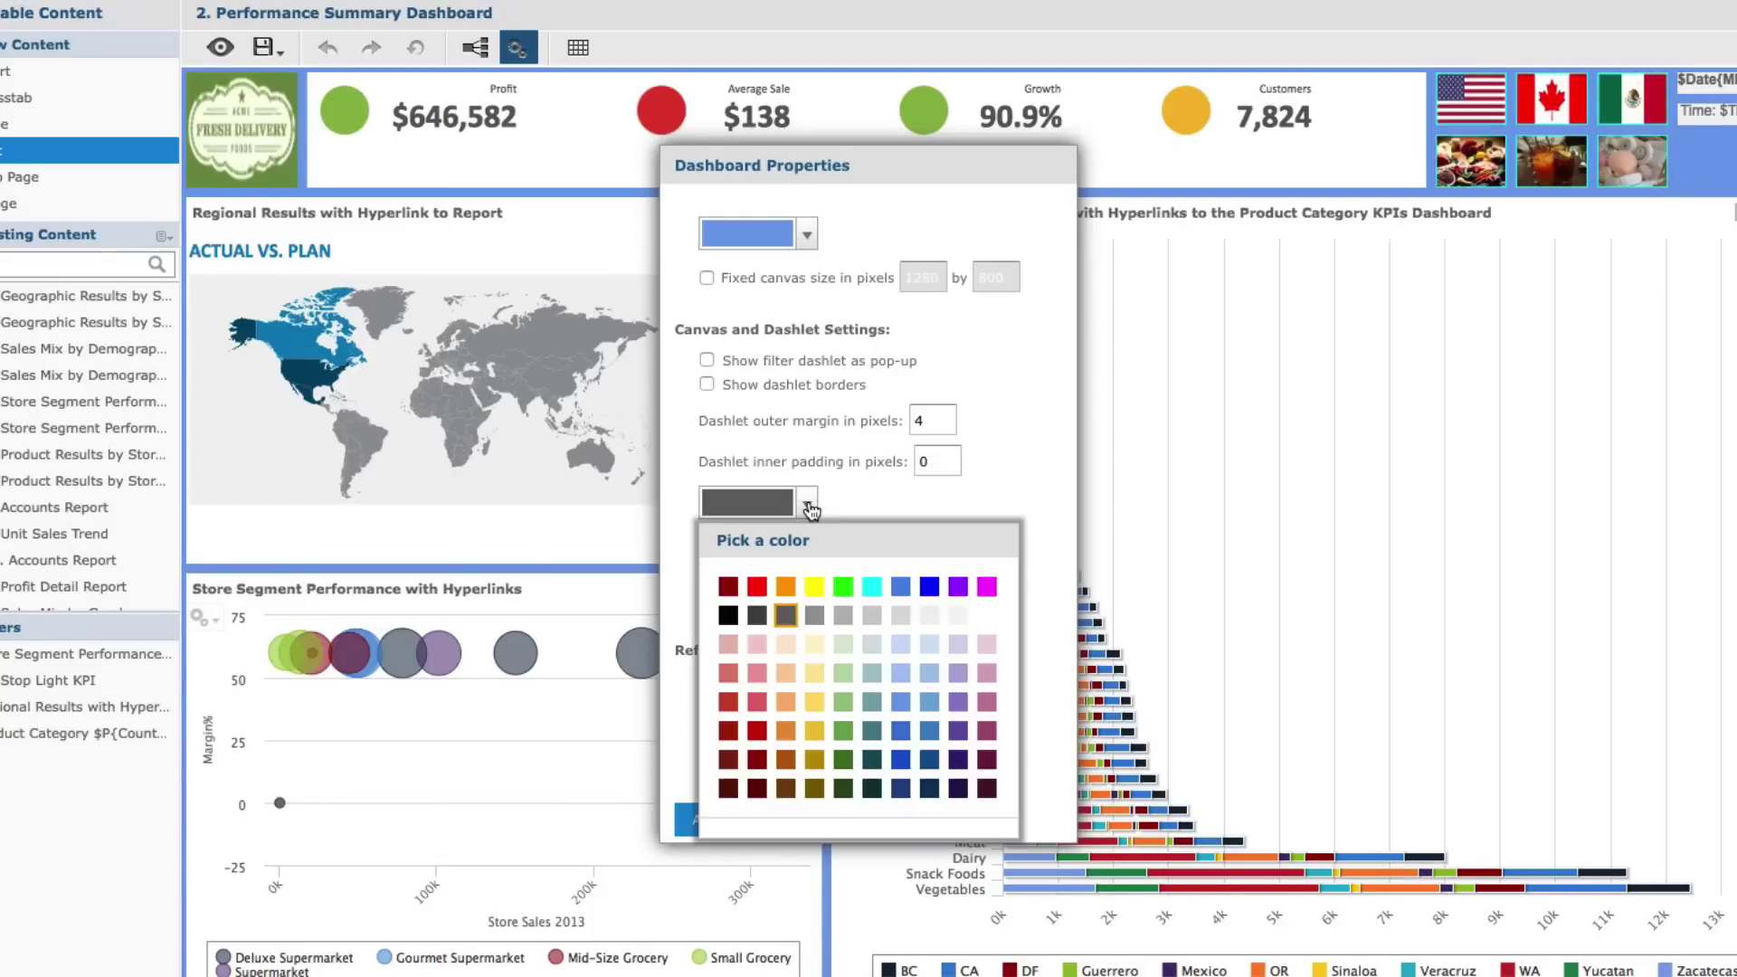
click(758, 730)
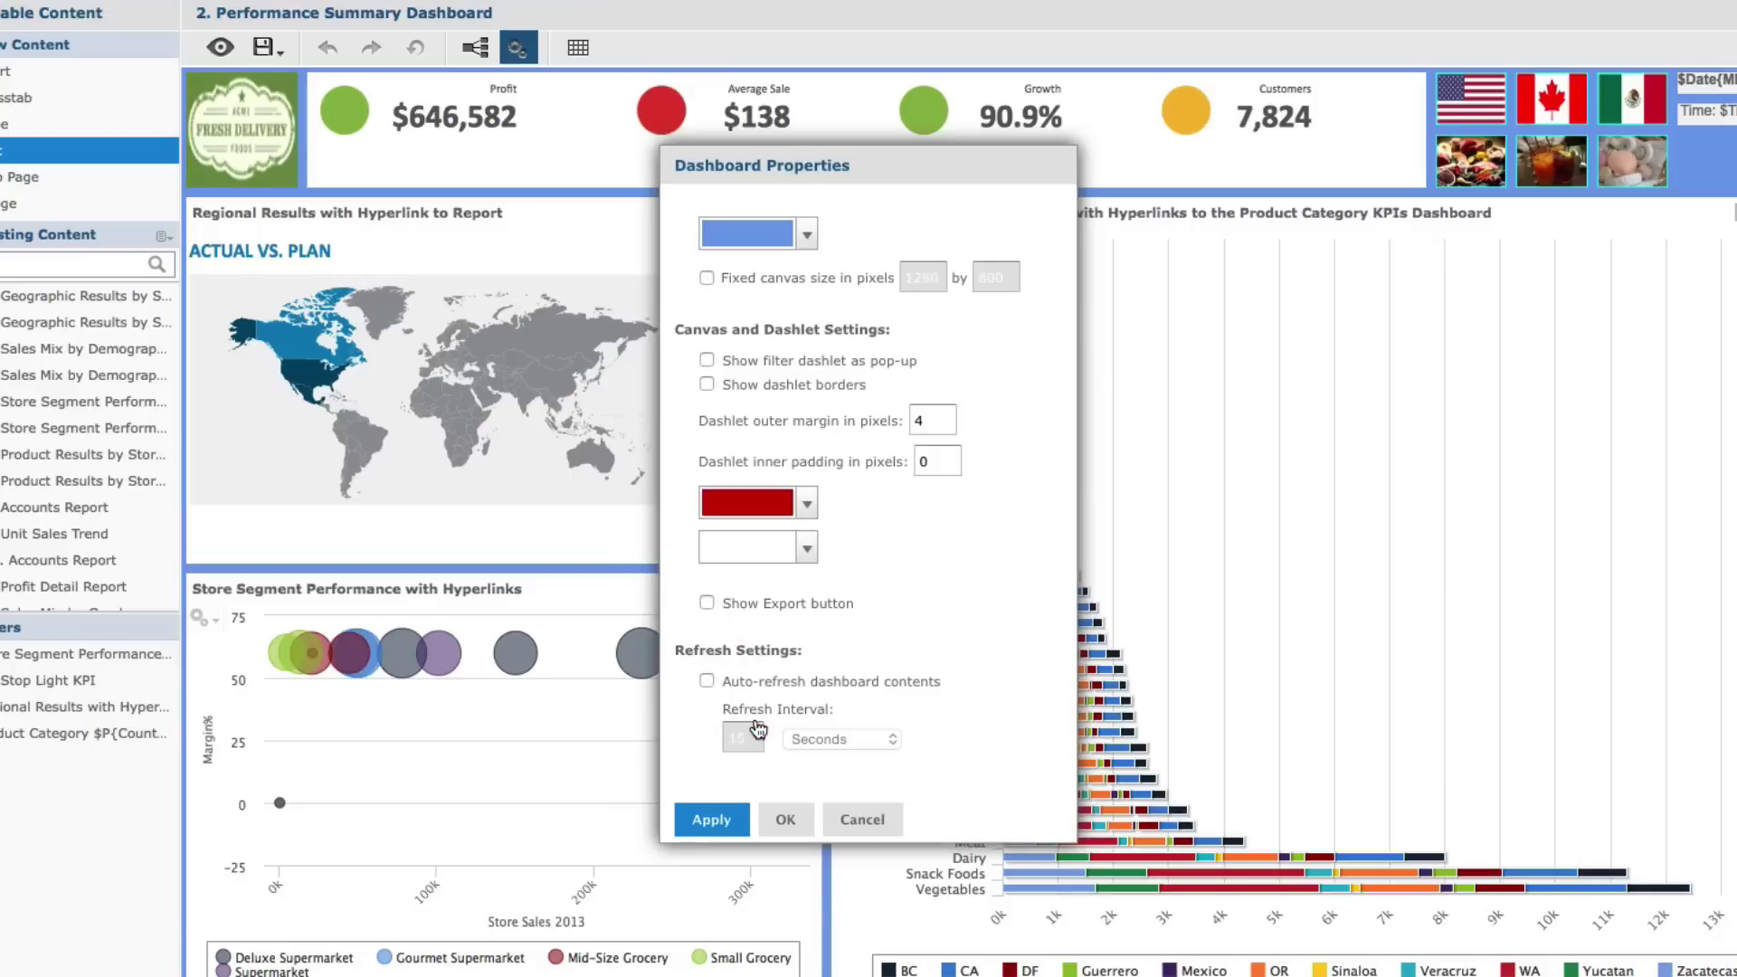
click(724, 817)
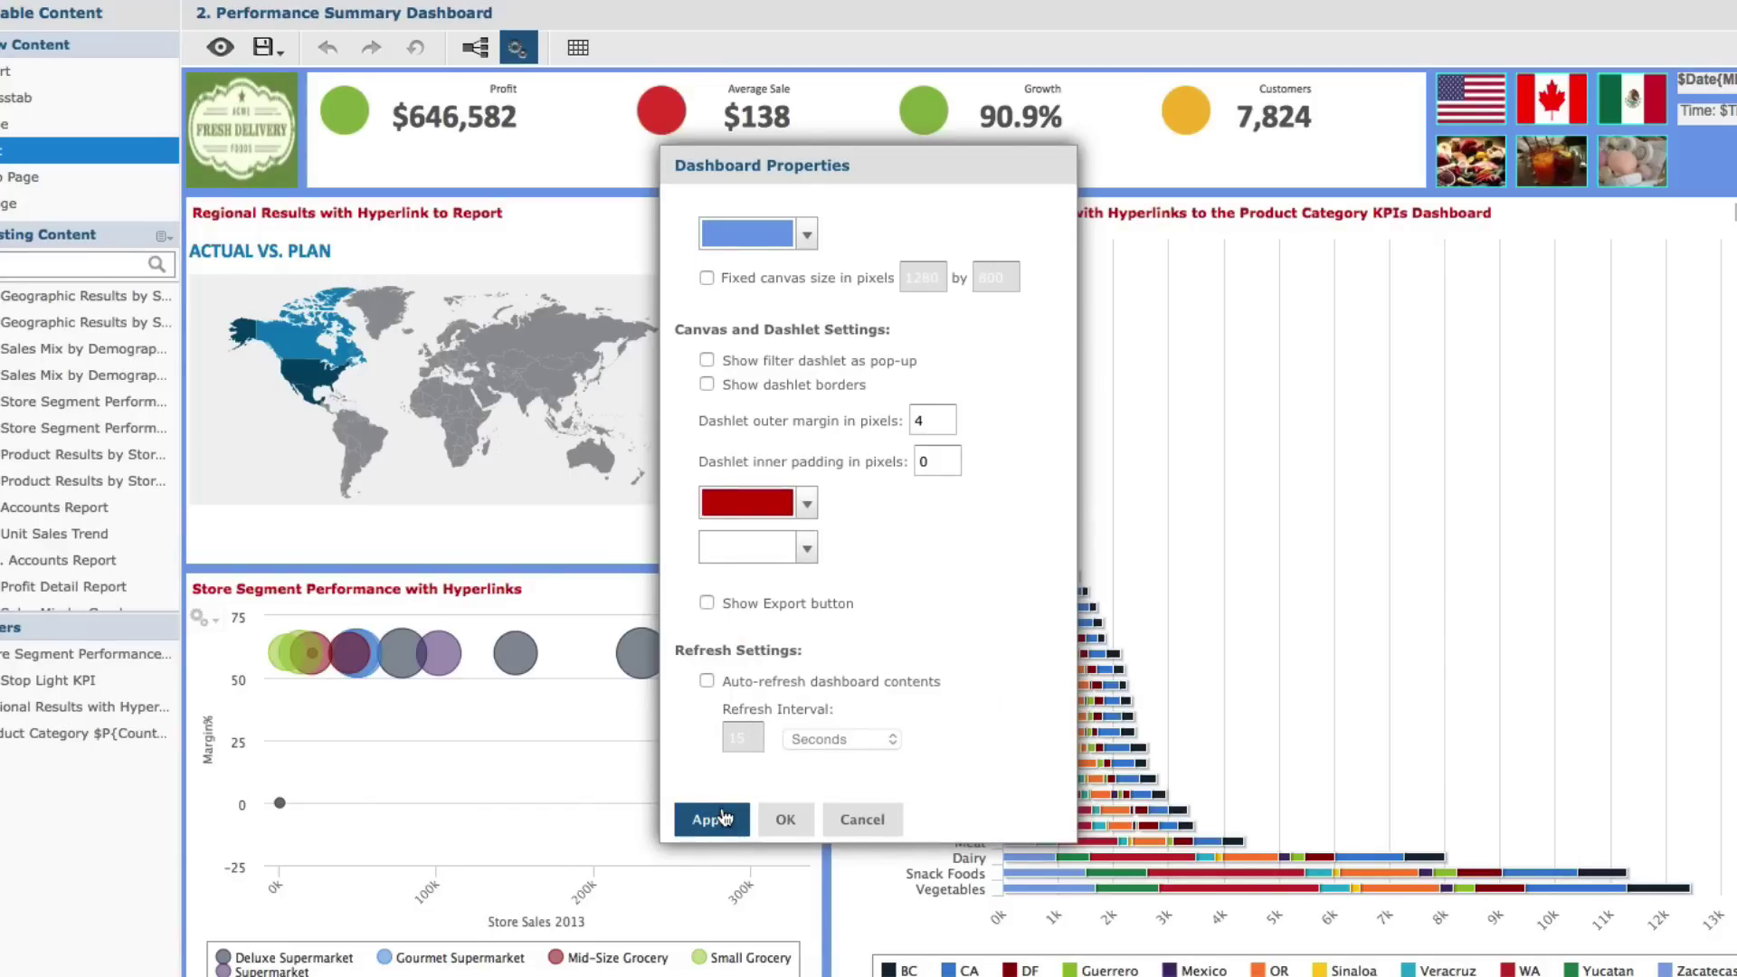
click(775, 807)
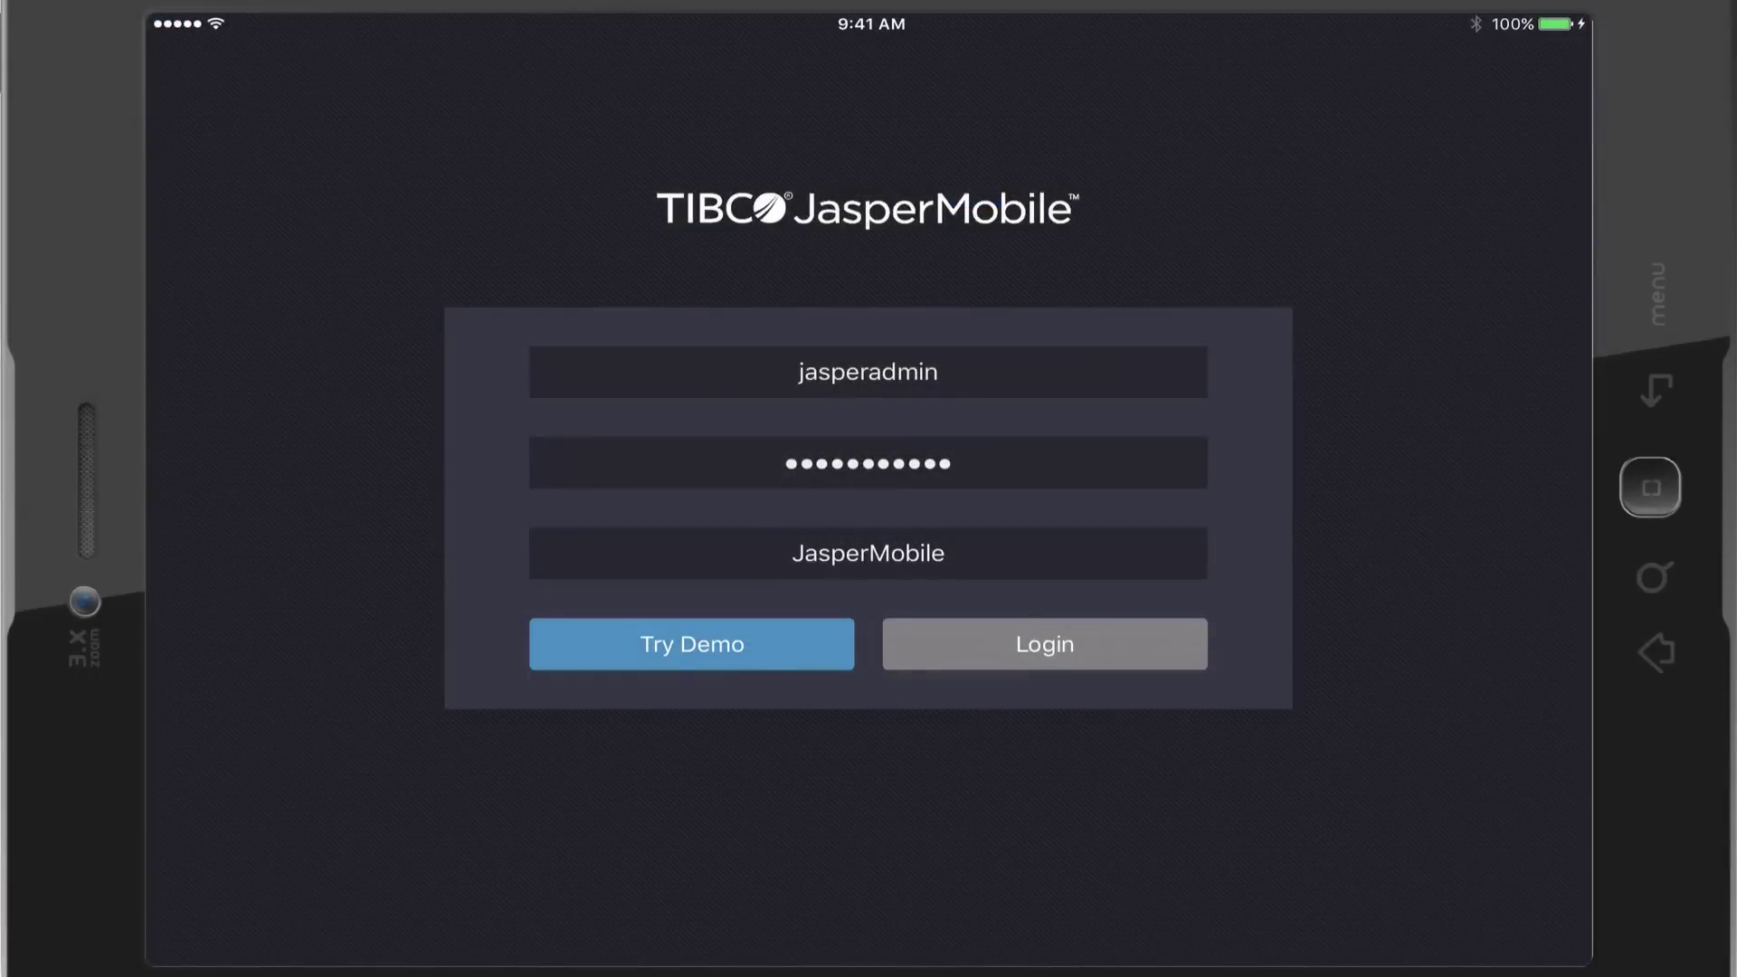
- Log in to the JasperReports server from the JasperMobile login screen
click(1045, 643)
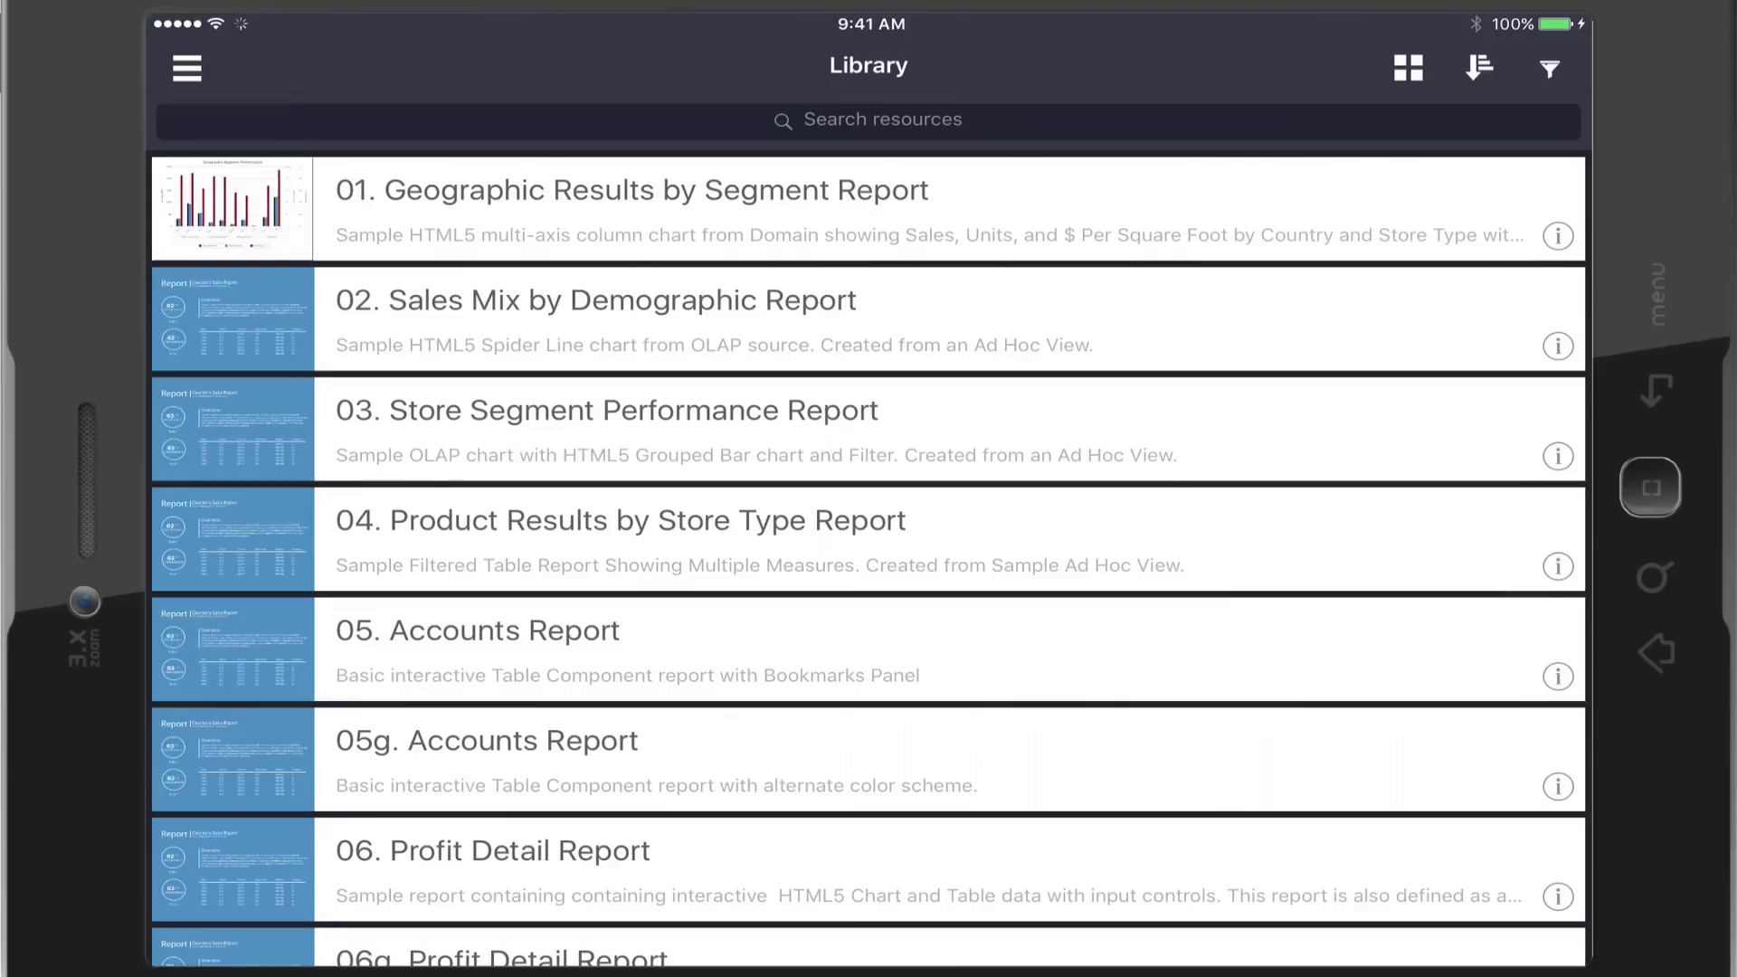
- Open 11. Sales By Month Report from the Library and choose Share from its actions
click(233, 204)
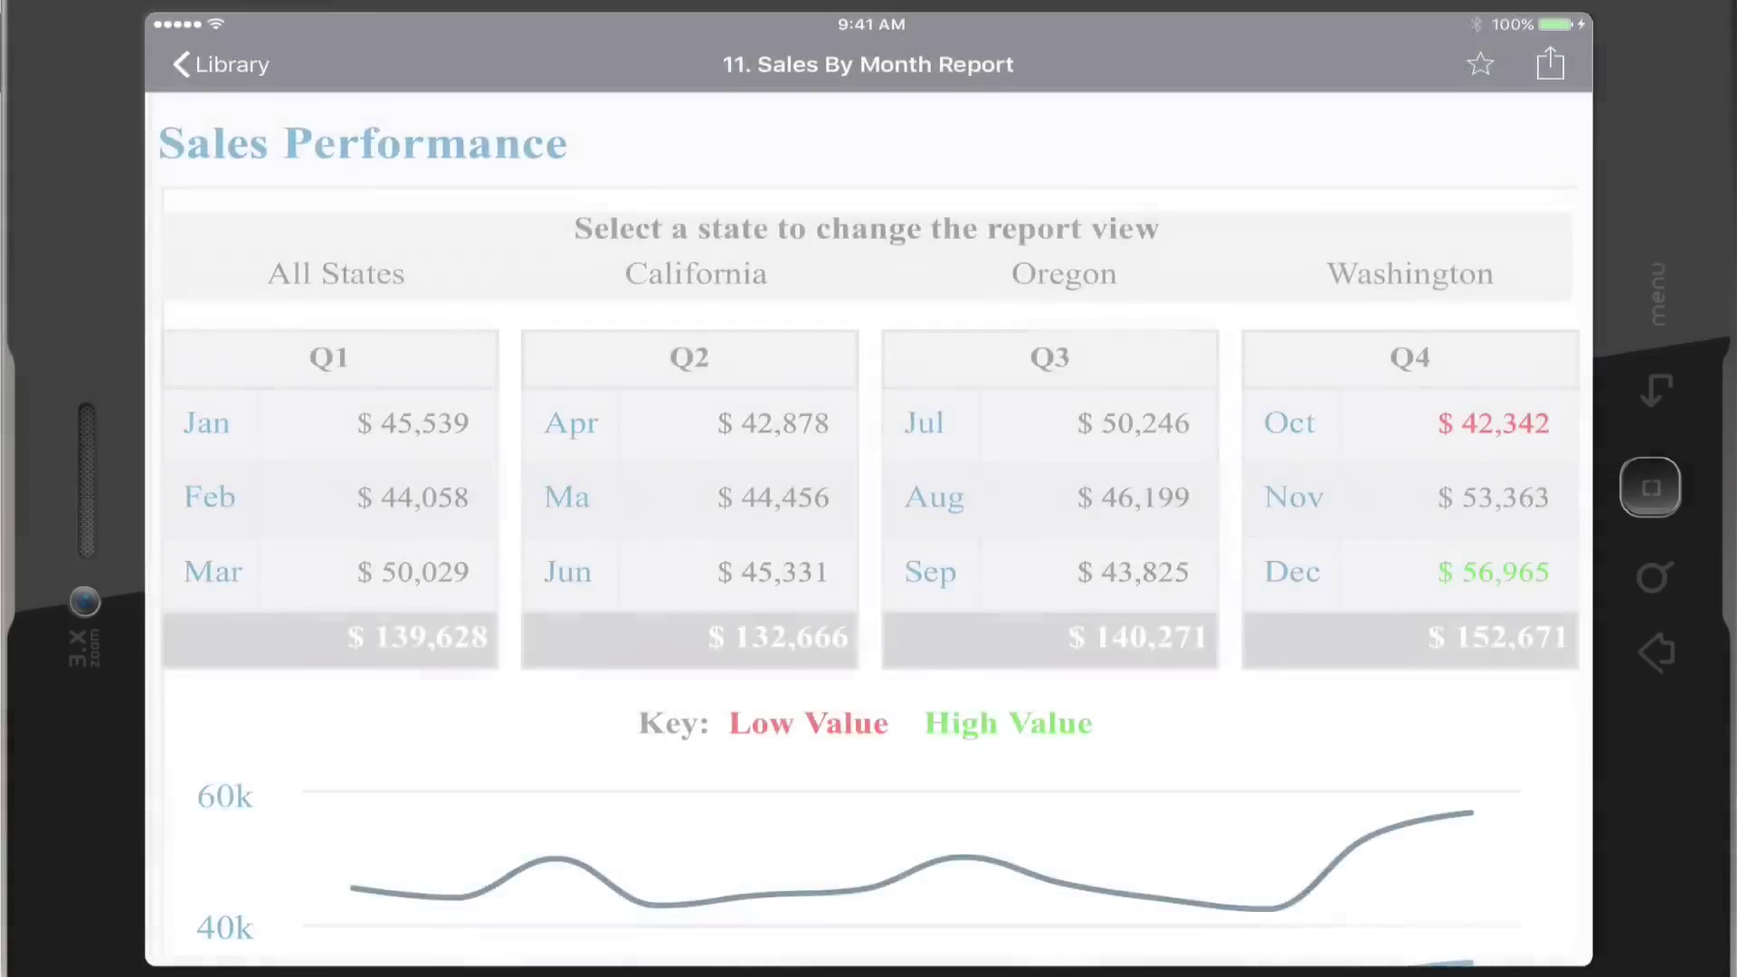
click(1550, 63)
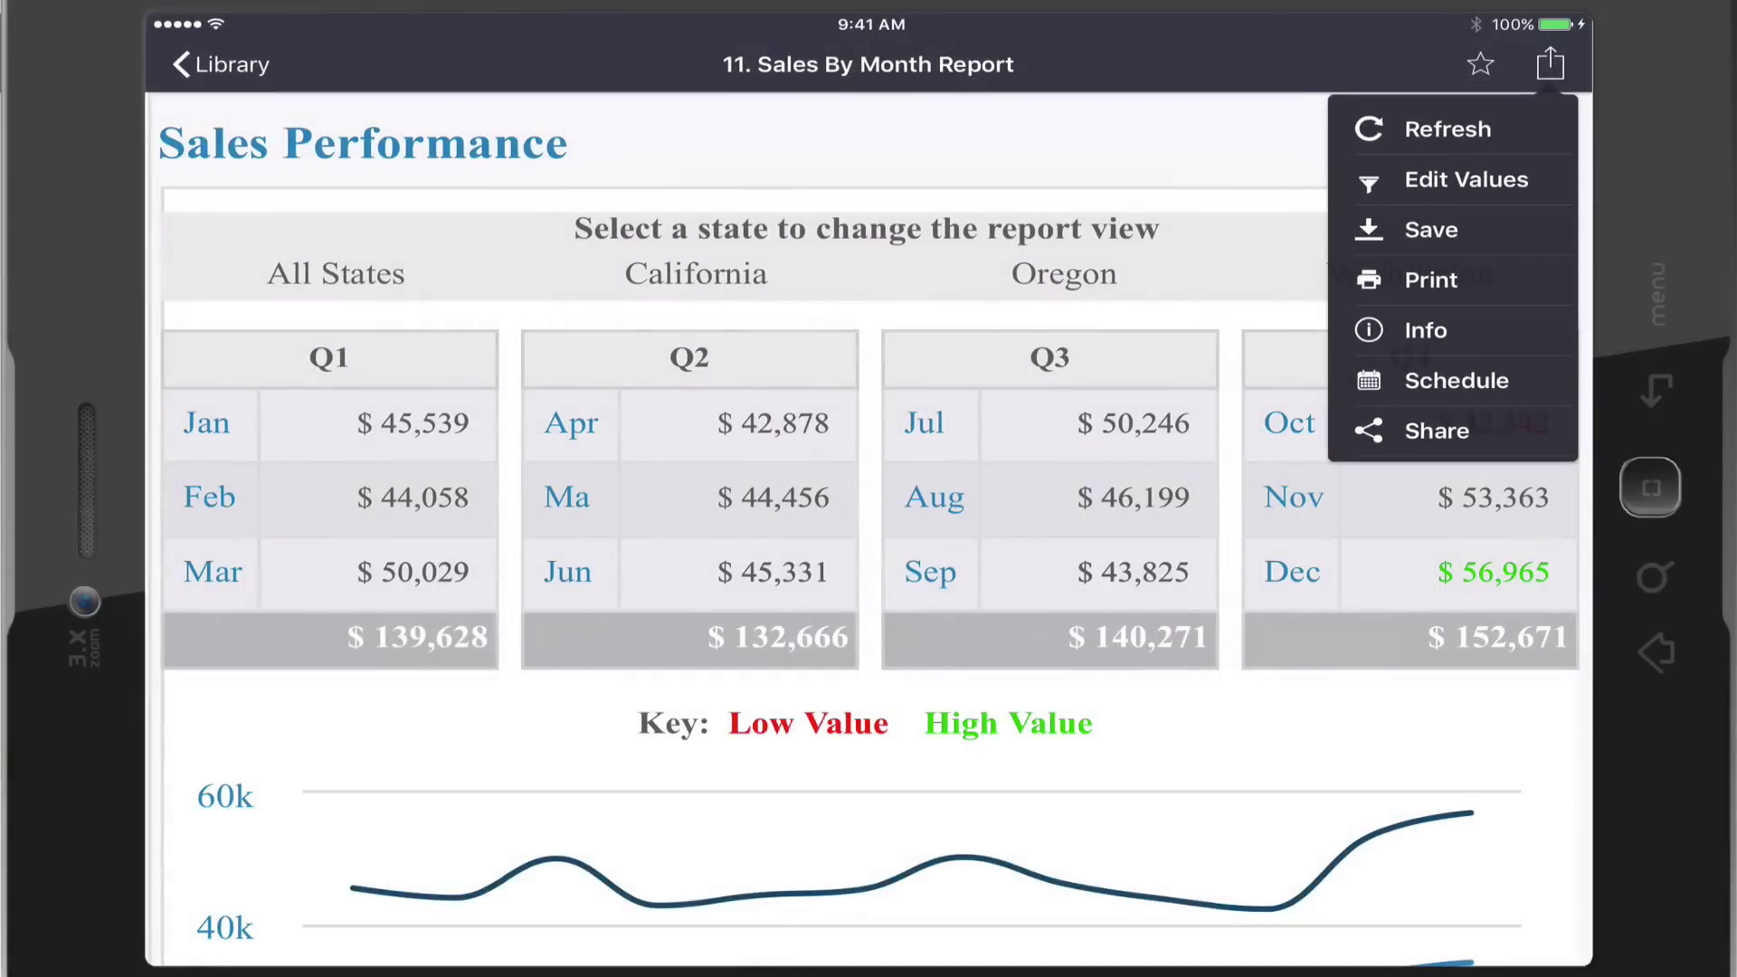
click(1375, 428)
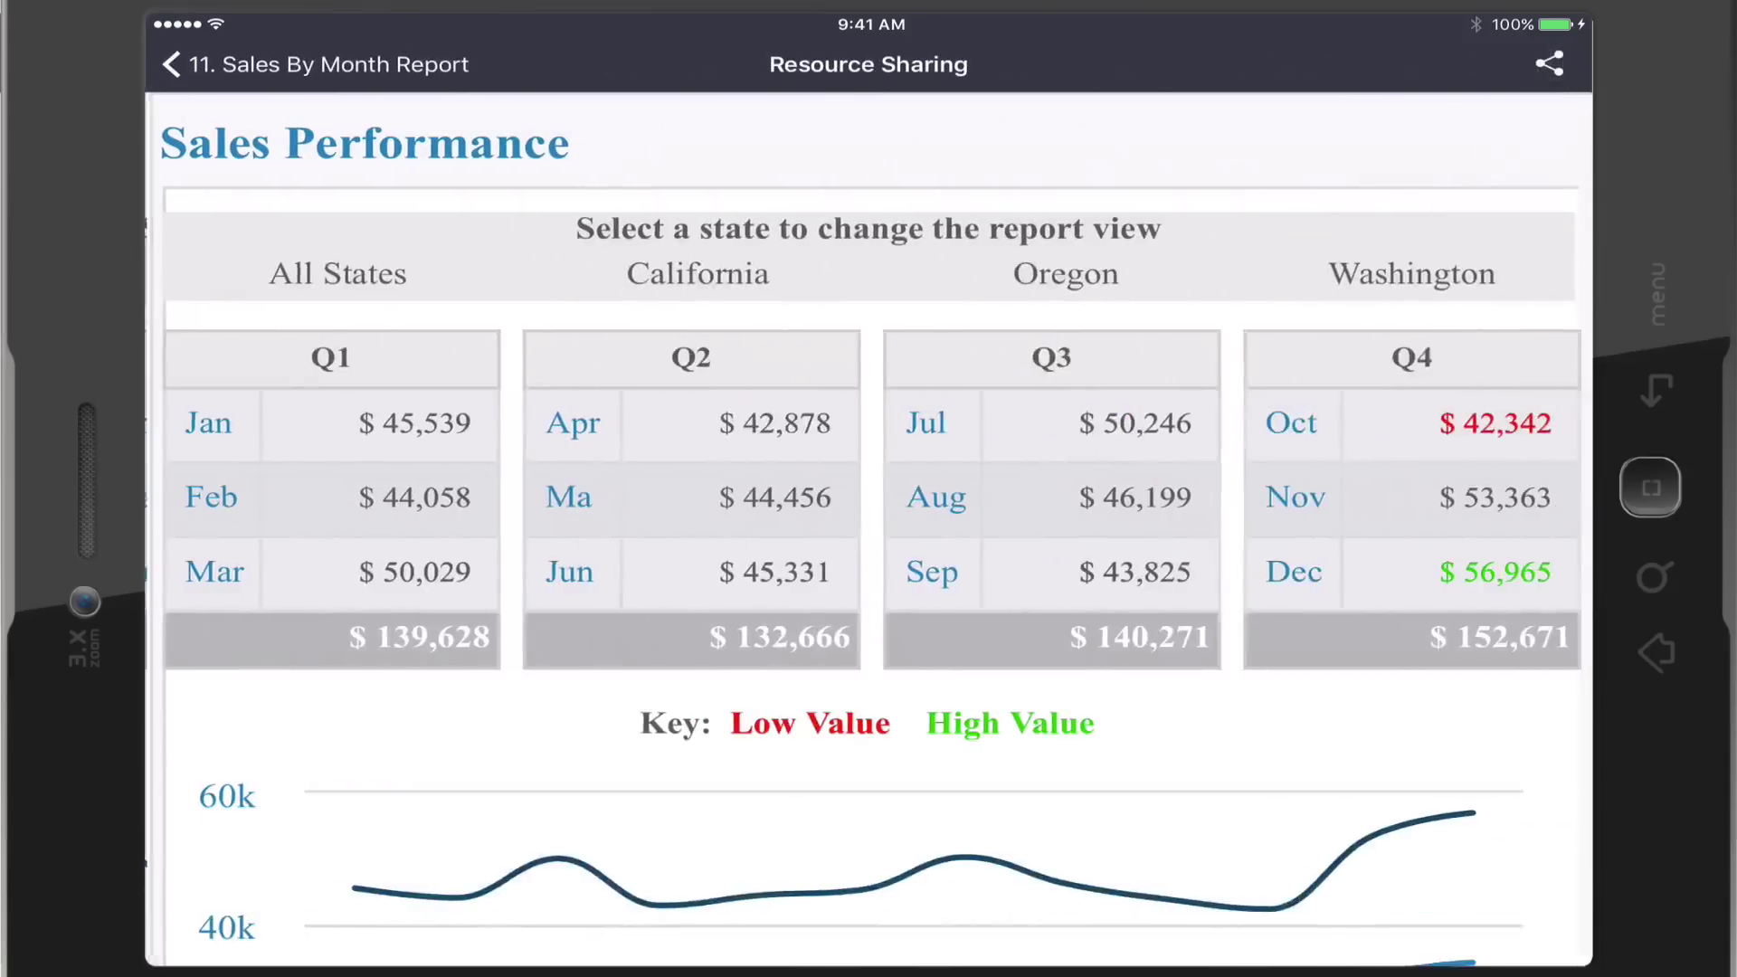
- Switch the brush colour to green and circle December and the Q4 total
click(868, 950)
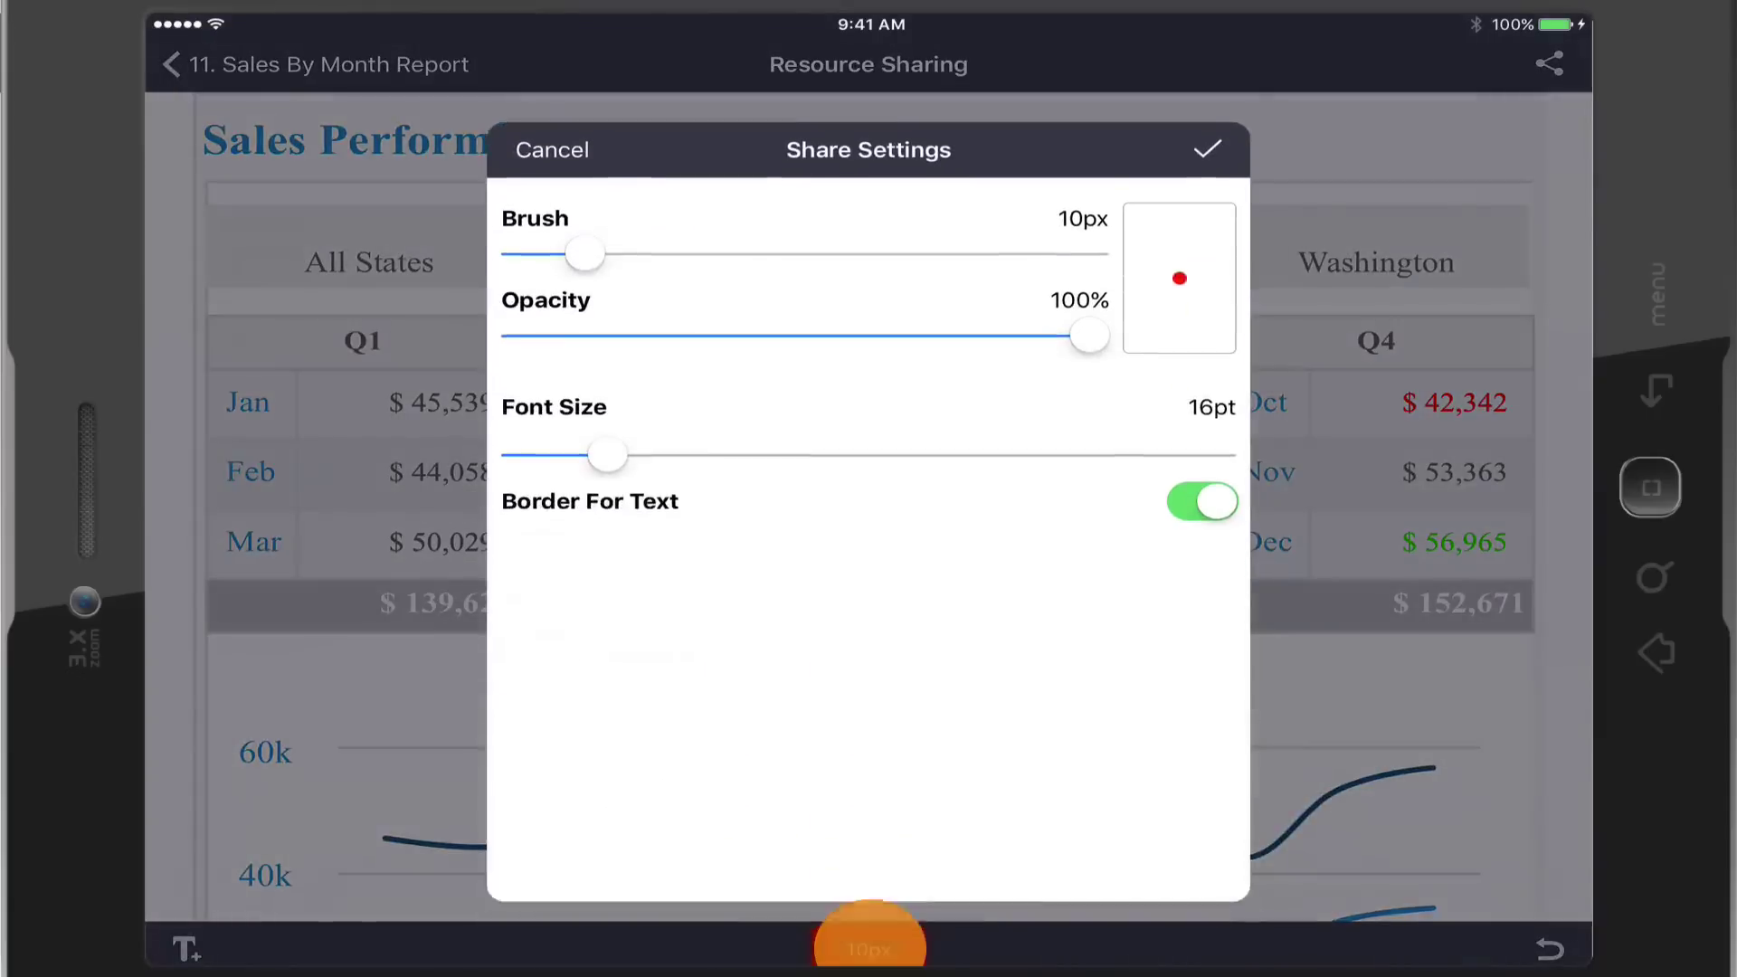
click(1179, 260)
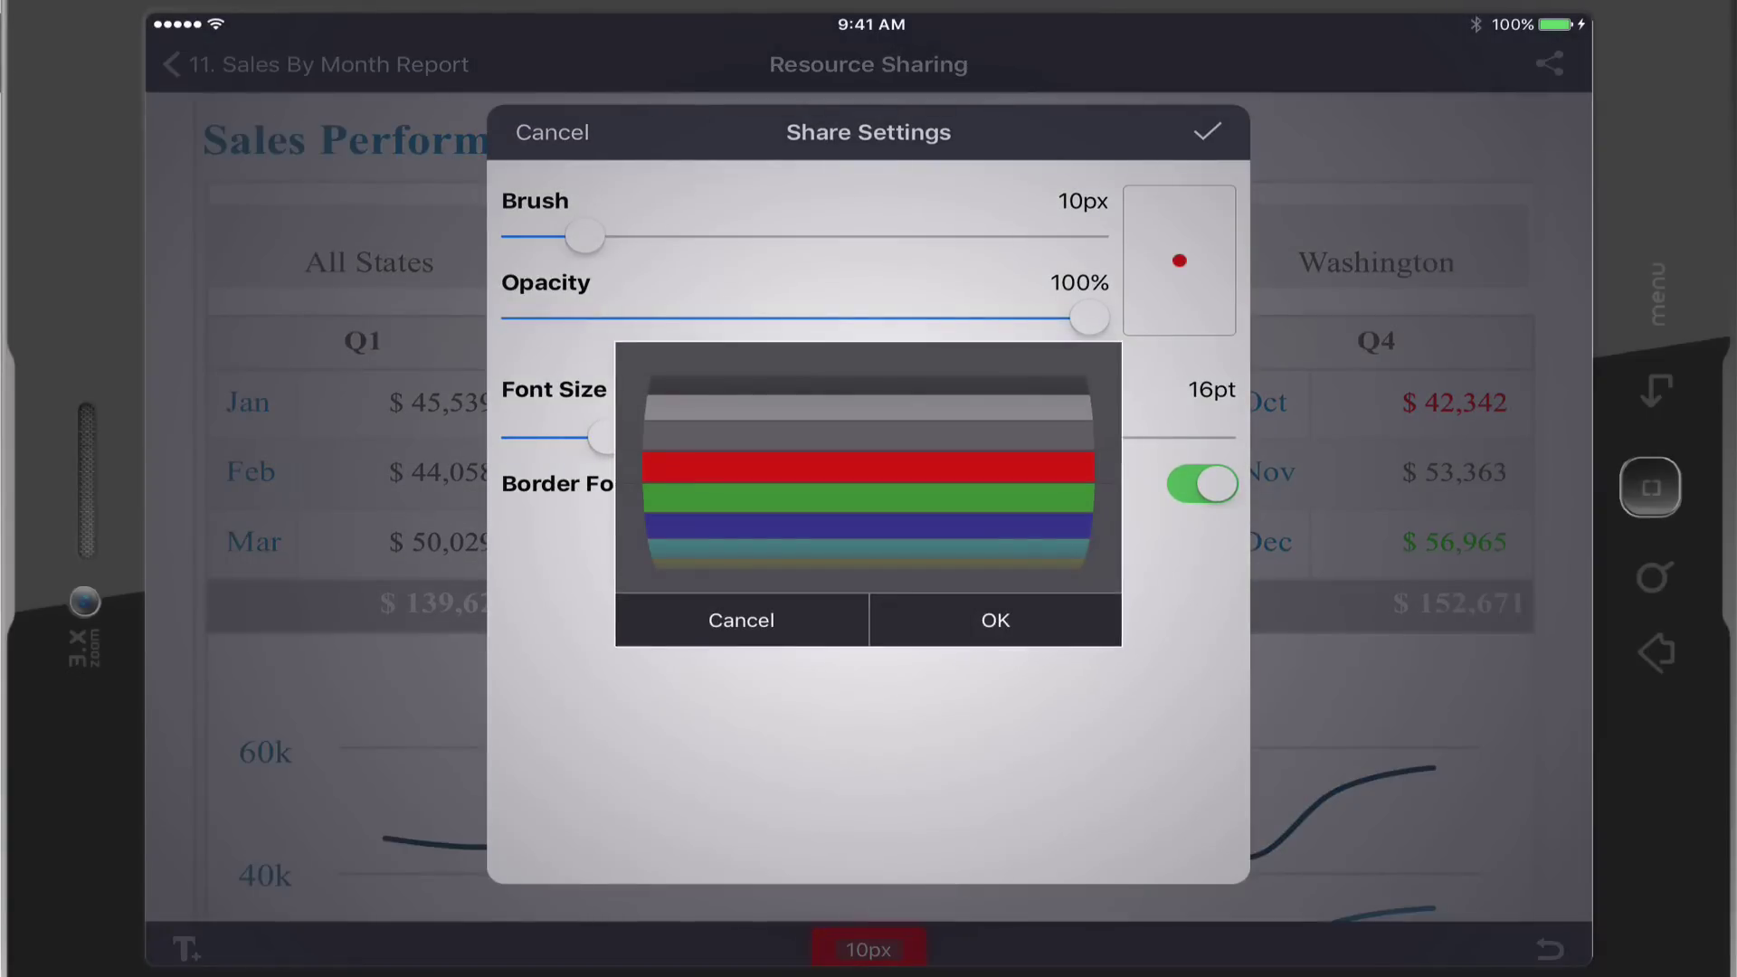
drag(869, 499, 868, 468)
click(995, 621)
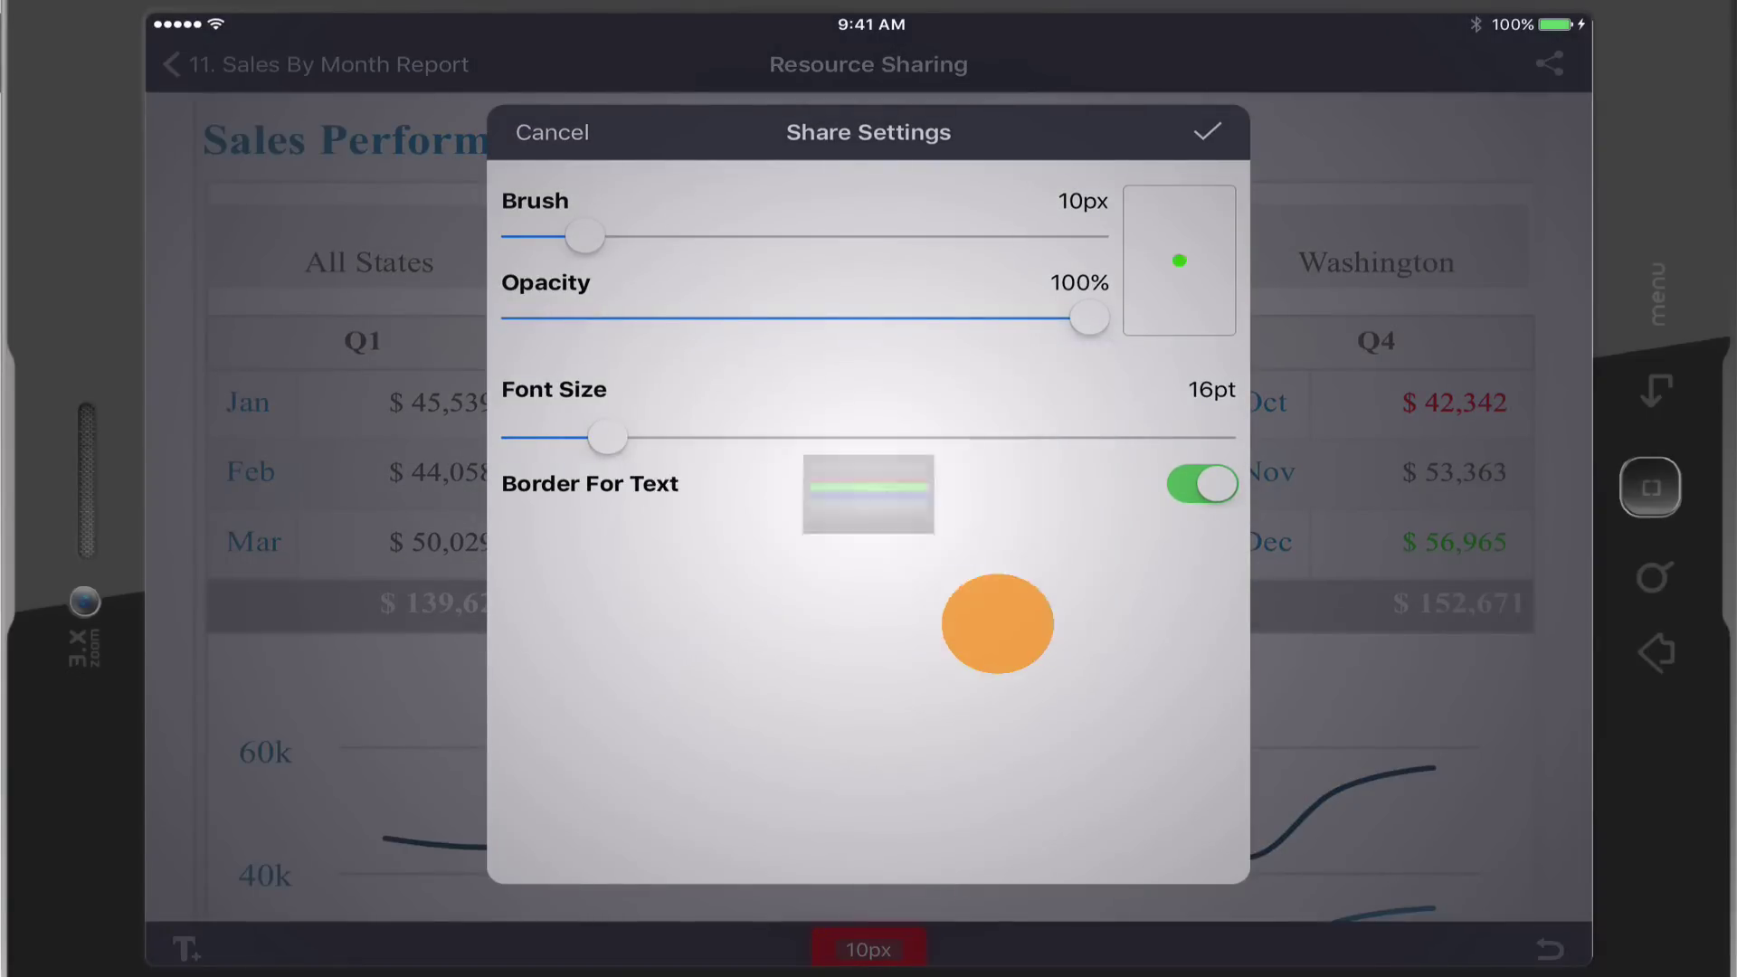
click(1207, 132)
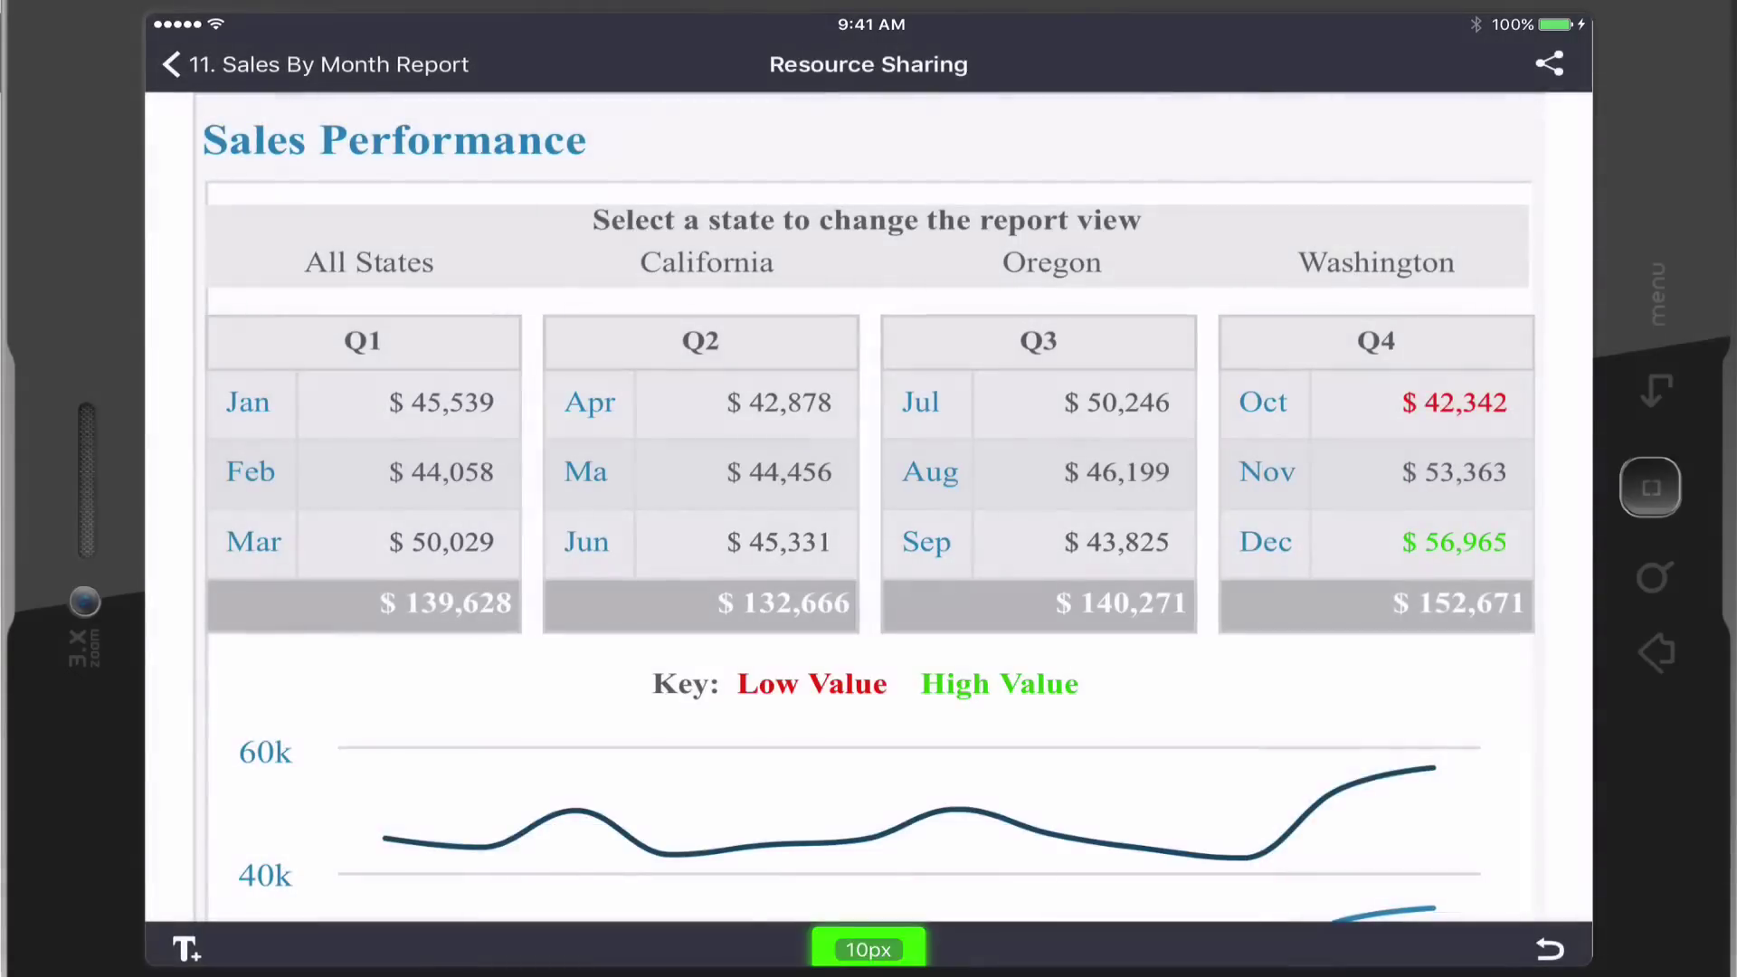
mouse_move(1517, 503)
mouse_down()
mouse_move(1288, 497)
mouse_move(1301, 648)
mouse_move(1562, 534)
mouse_move(1457, 504)
mouse_up()
- Add a 'Great Month' text annotation and move it below the circled total
click(186, 949)
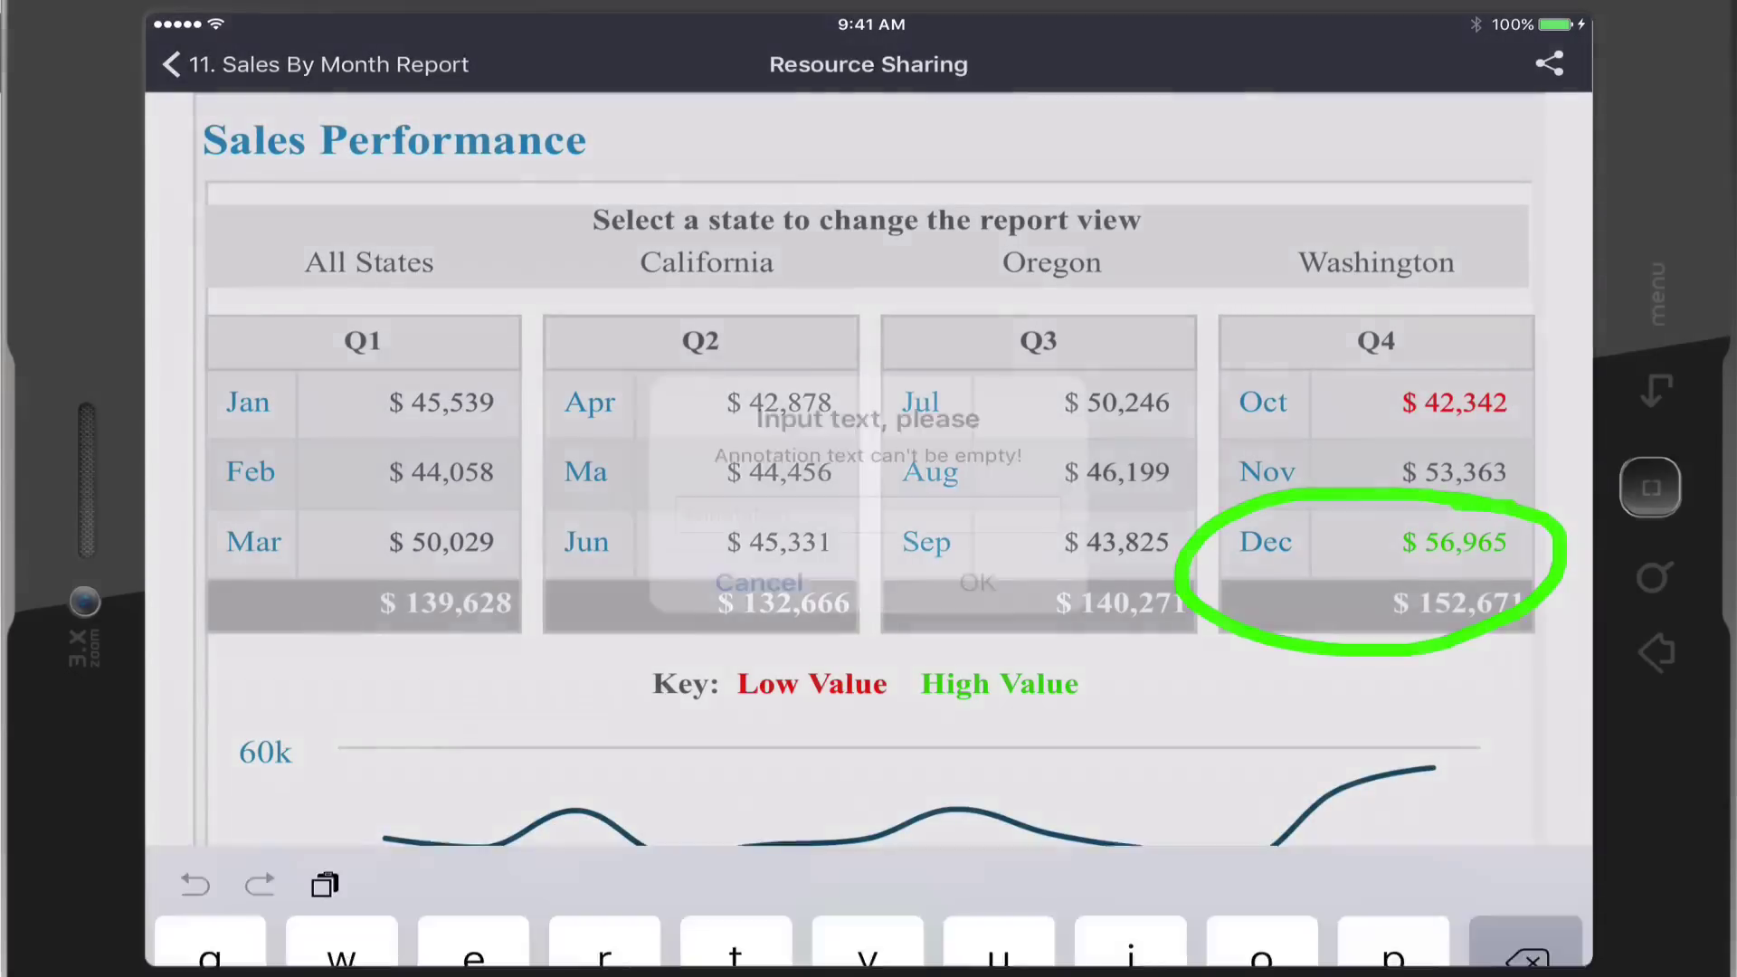
text(Great Month)
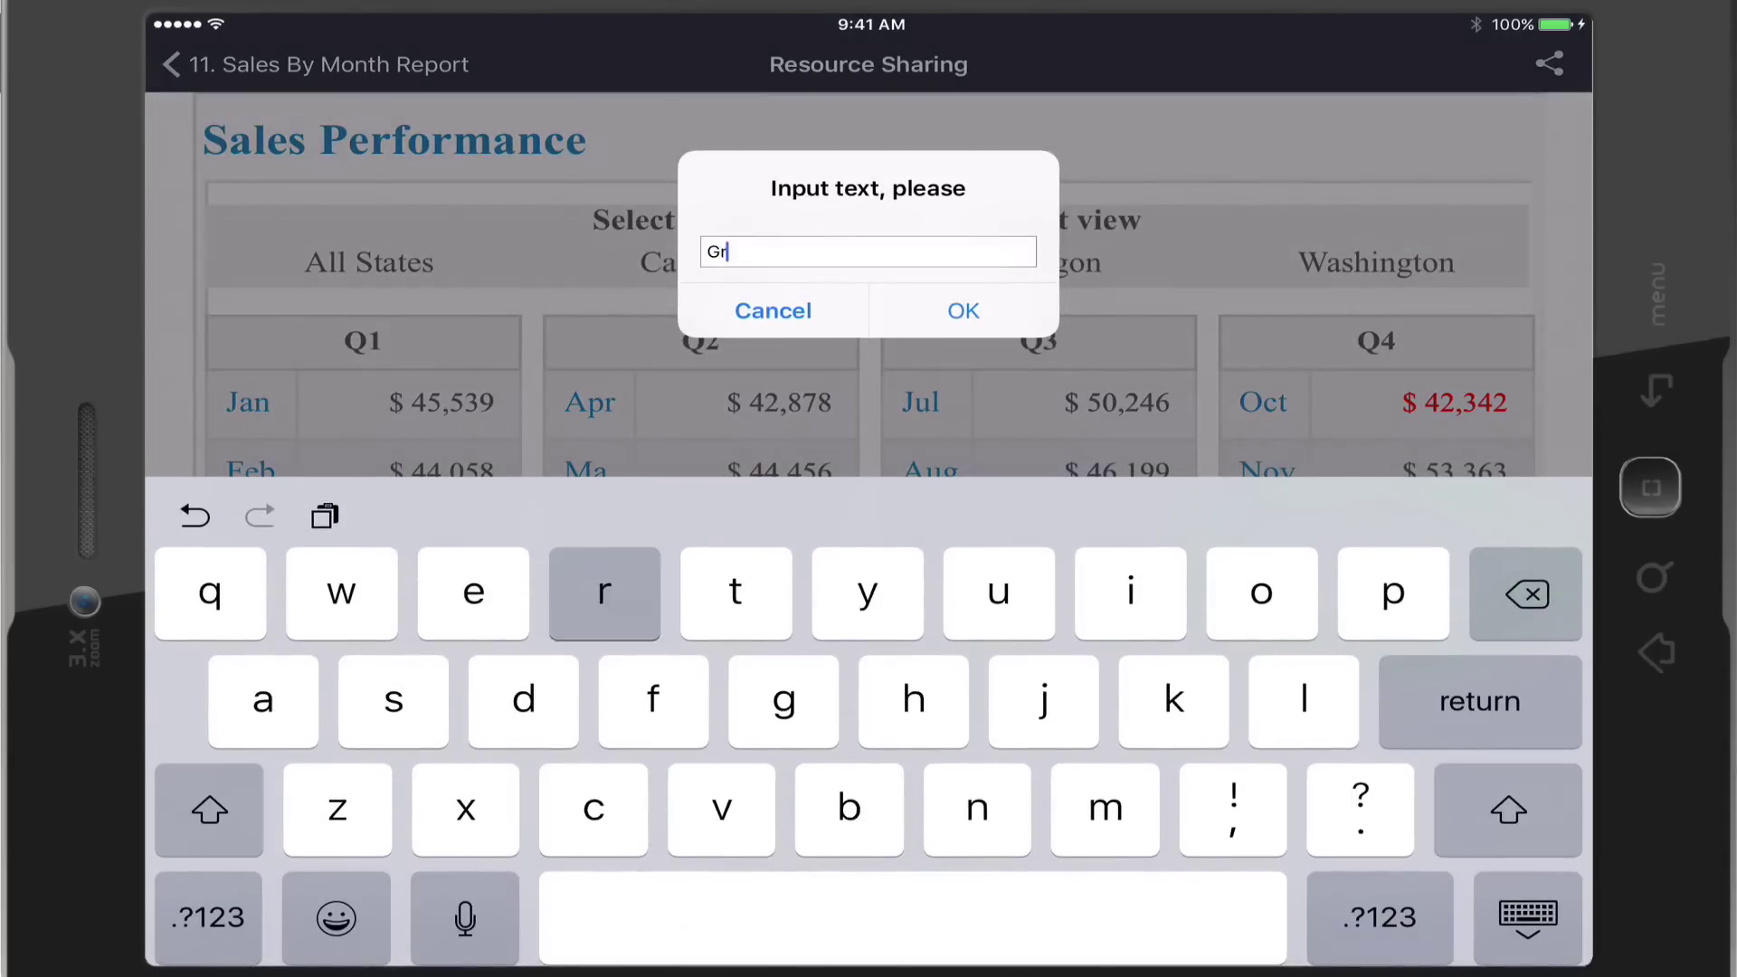
click(966, 312)
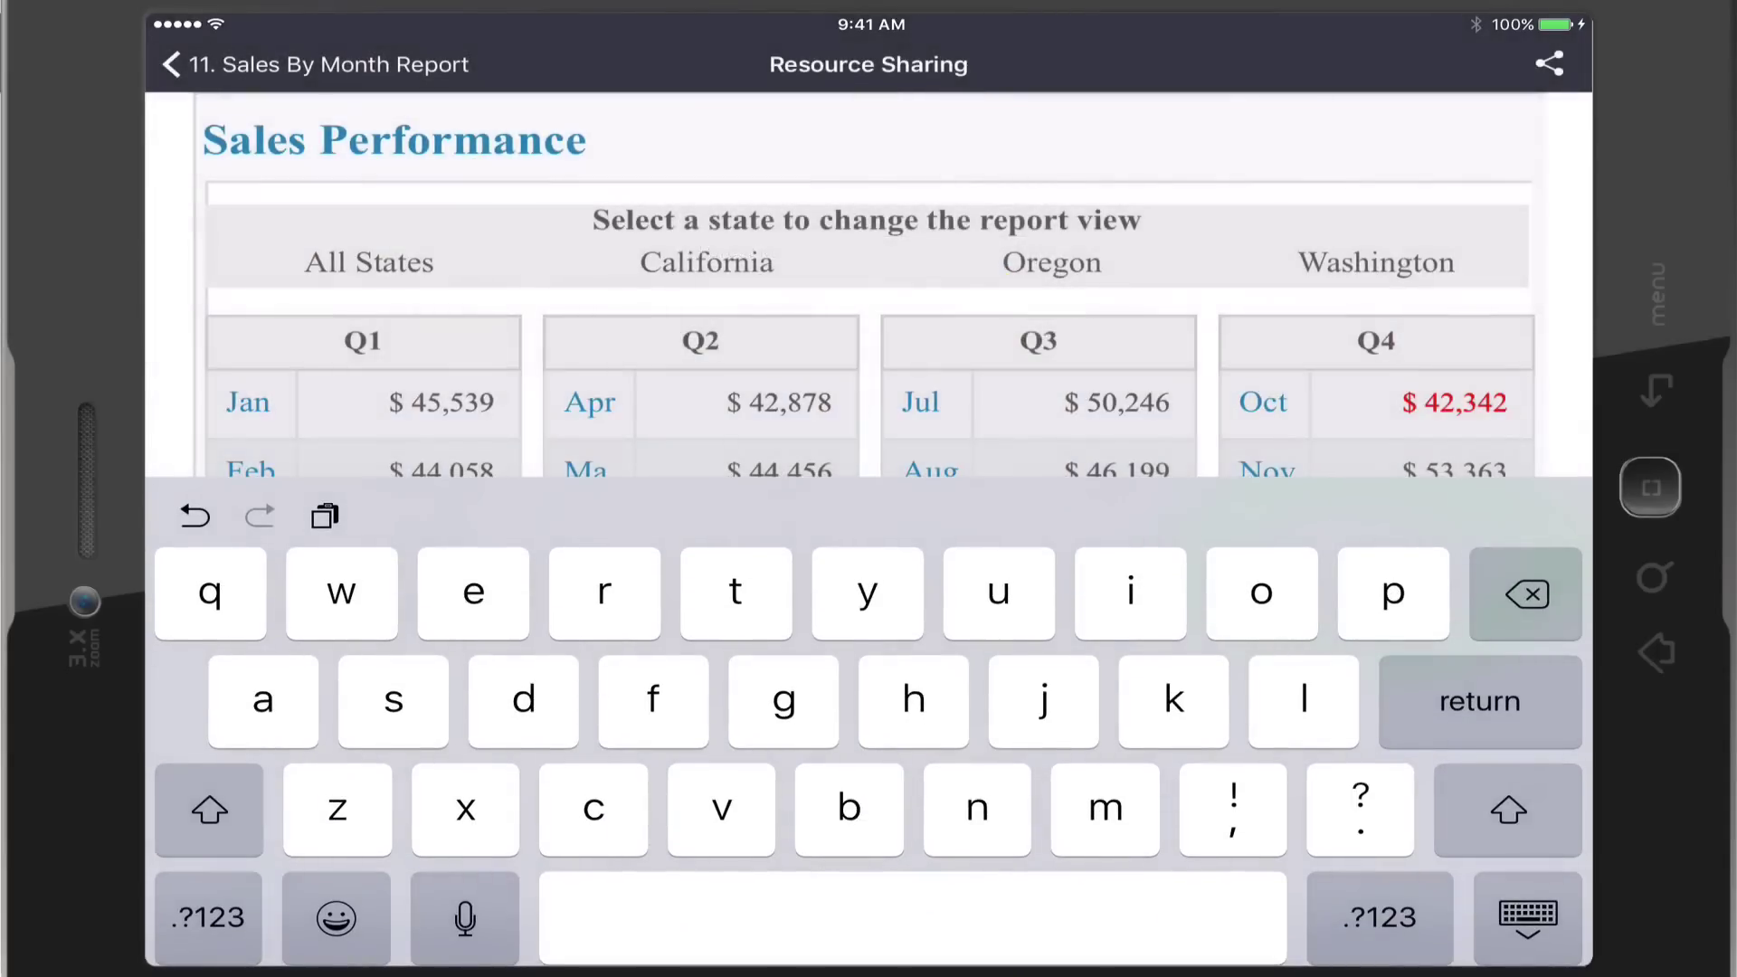
drag(868, 506, 1339, 675)
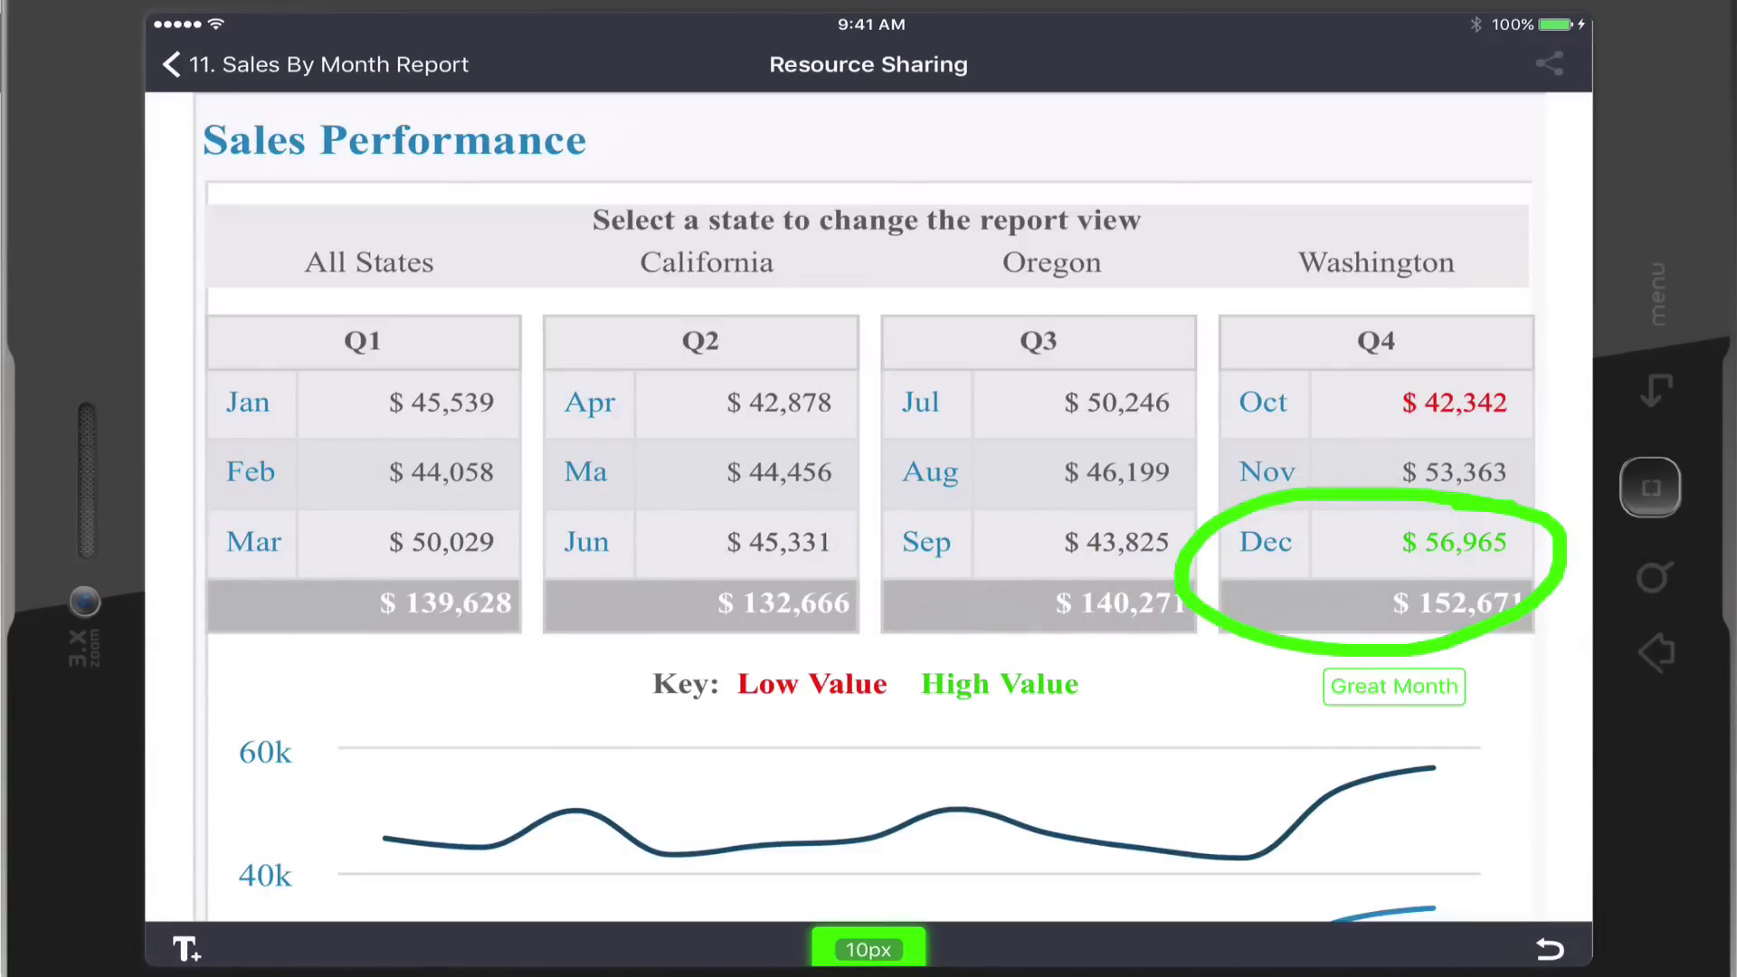
- Share the annotated report via Gmail
click(1549, 64)
drag(1448, 167, 1349, 167)
click(1334, 166)
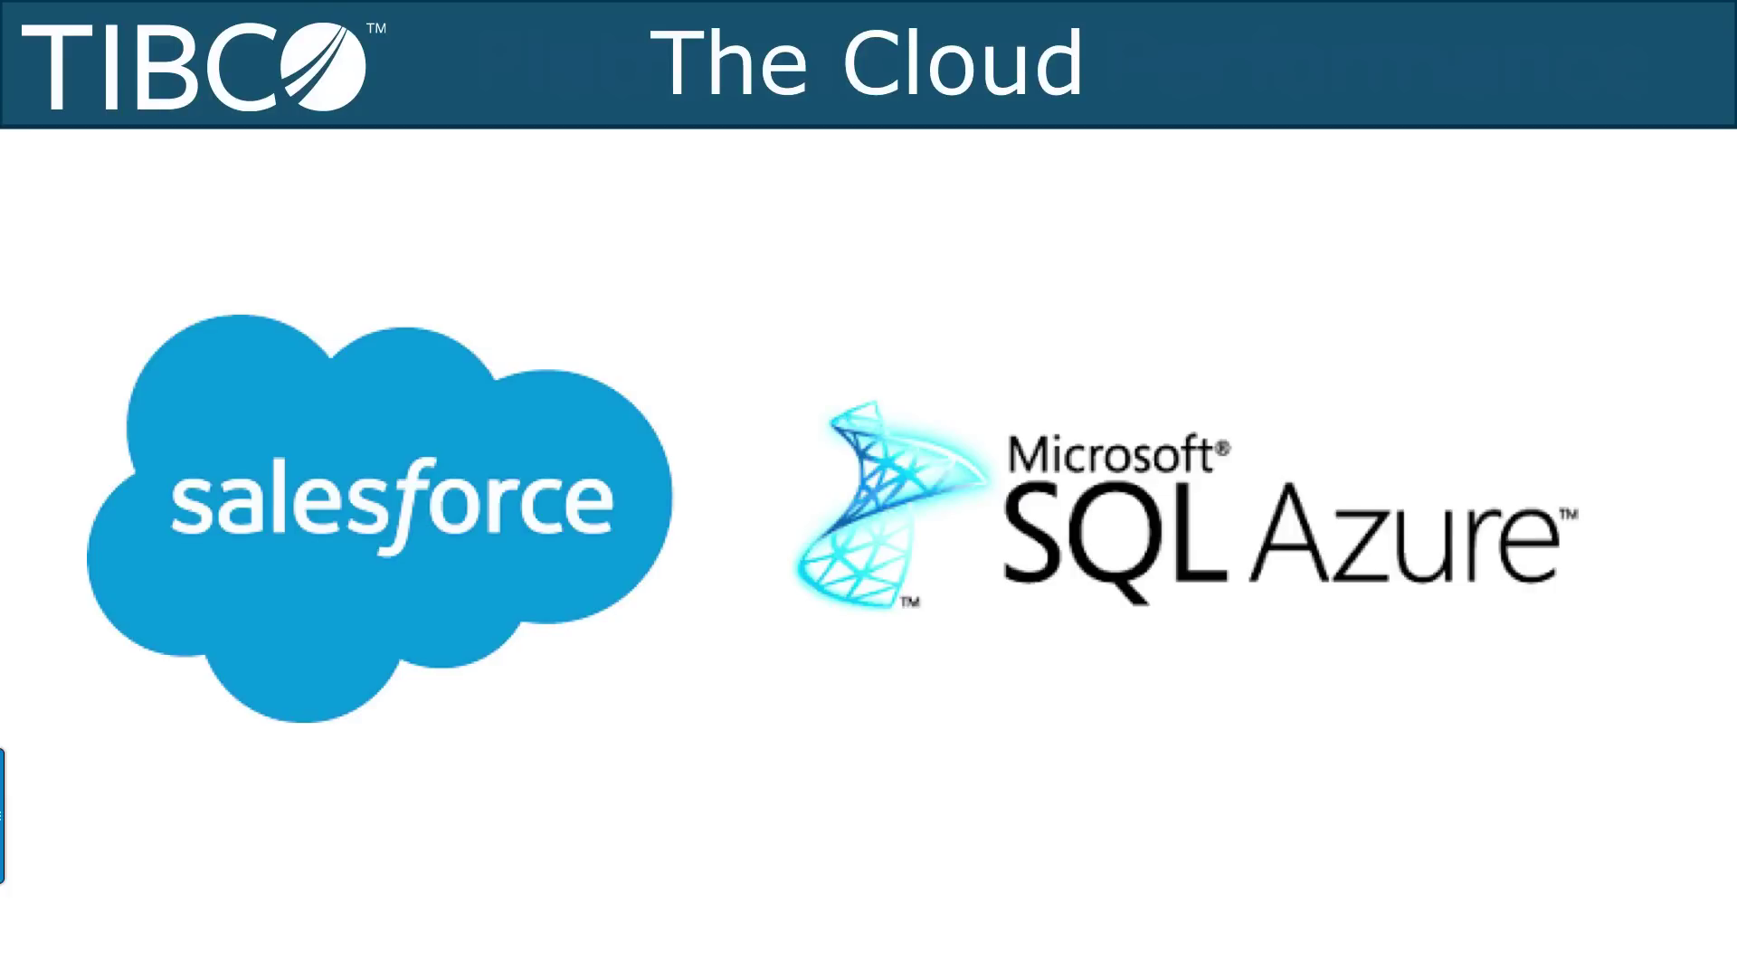
- Advance to the Salesforce.com slide and scroll through the Salesforce Domain's joins
key(Right)
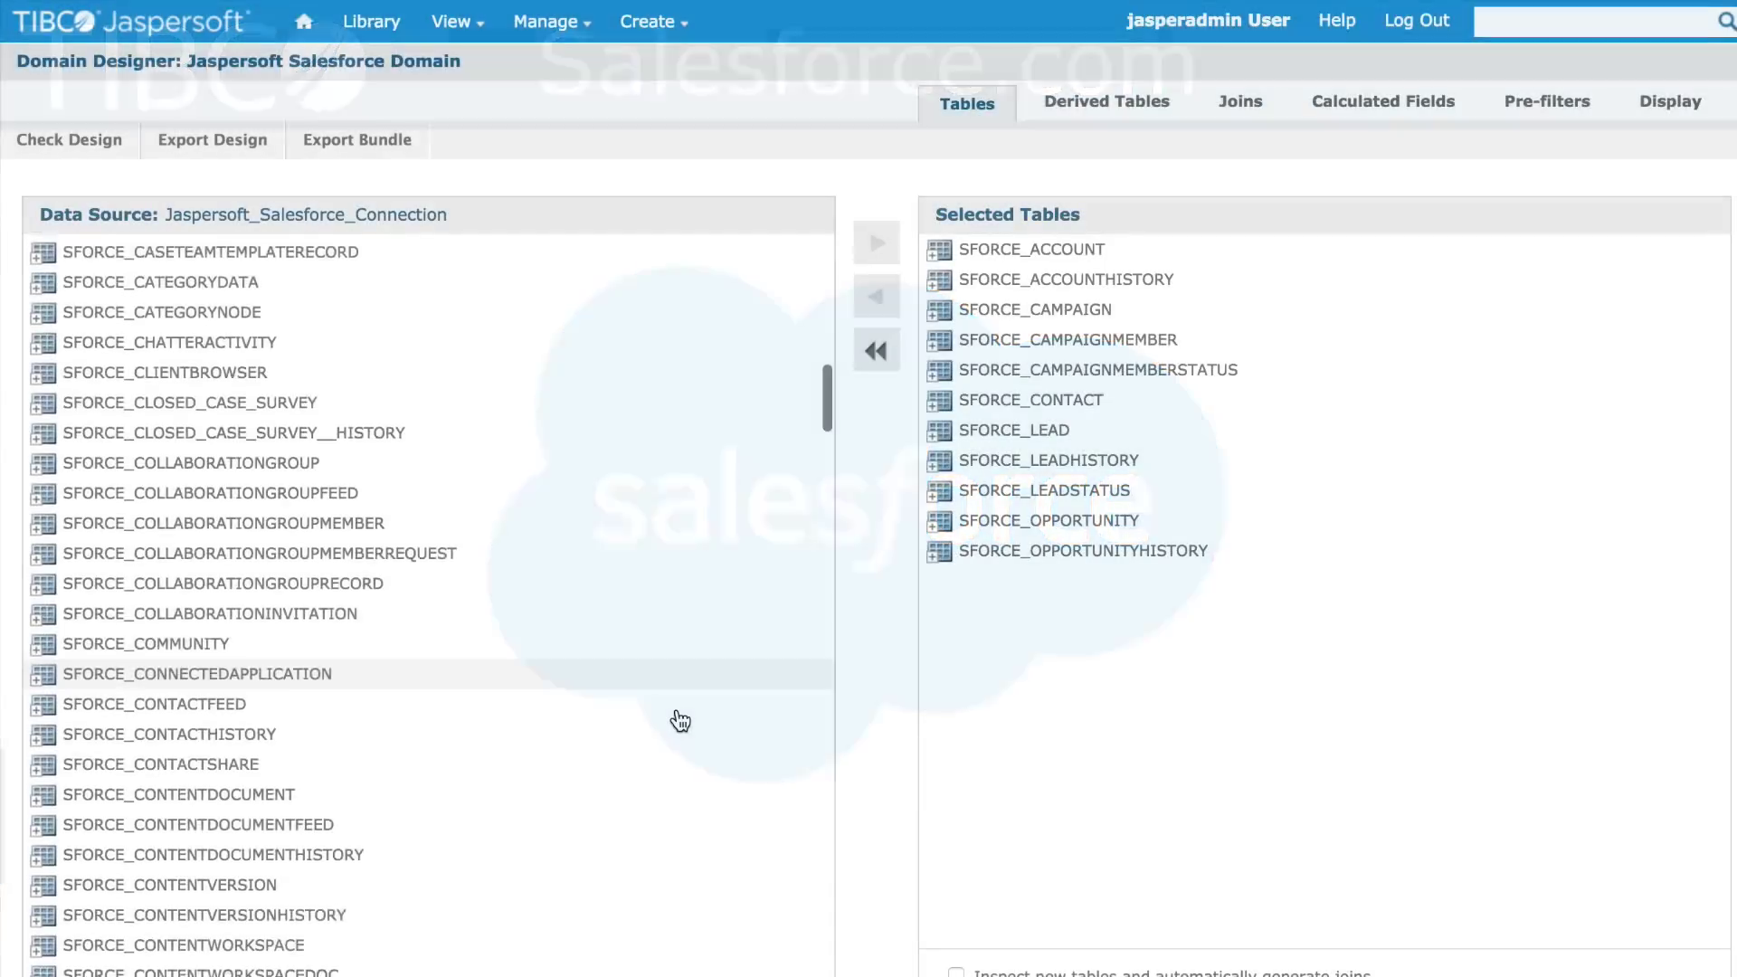
scroll(674, 719, down, 10)
scroll(681, 721, down, 10)
scroll(680, 721, down, 3)
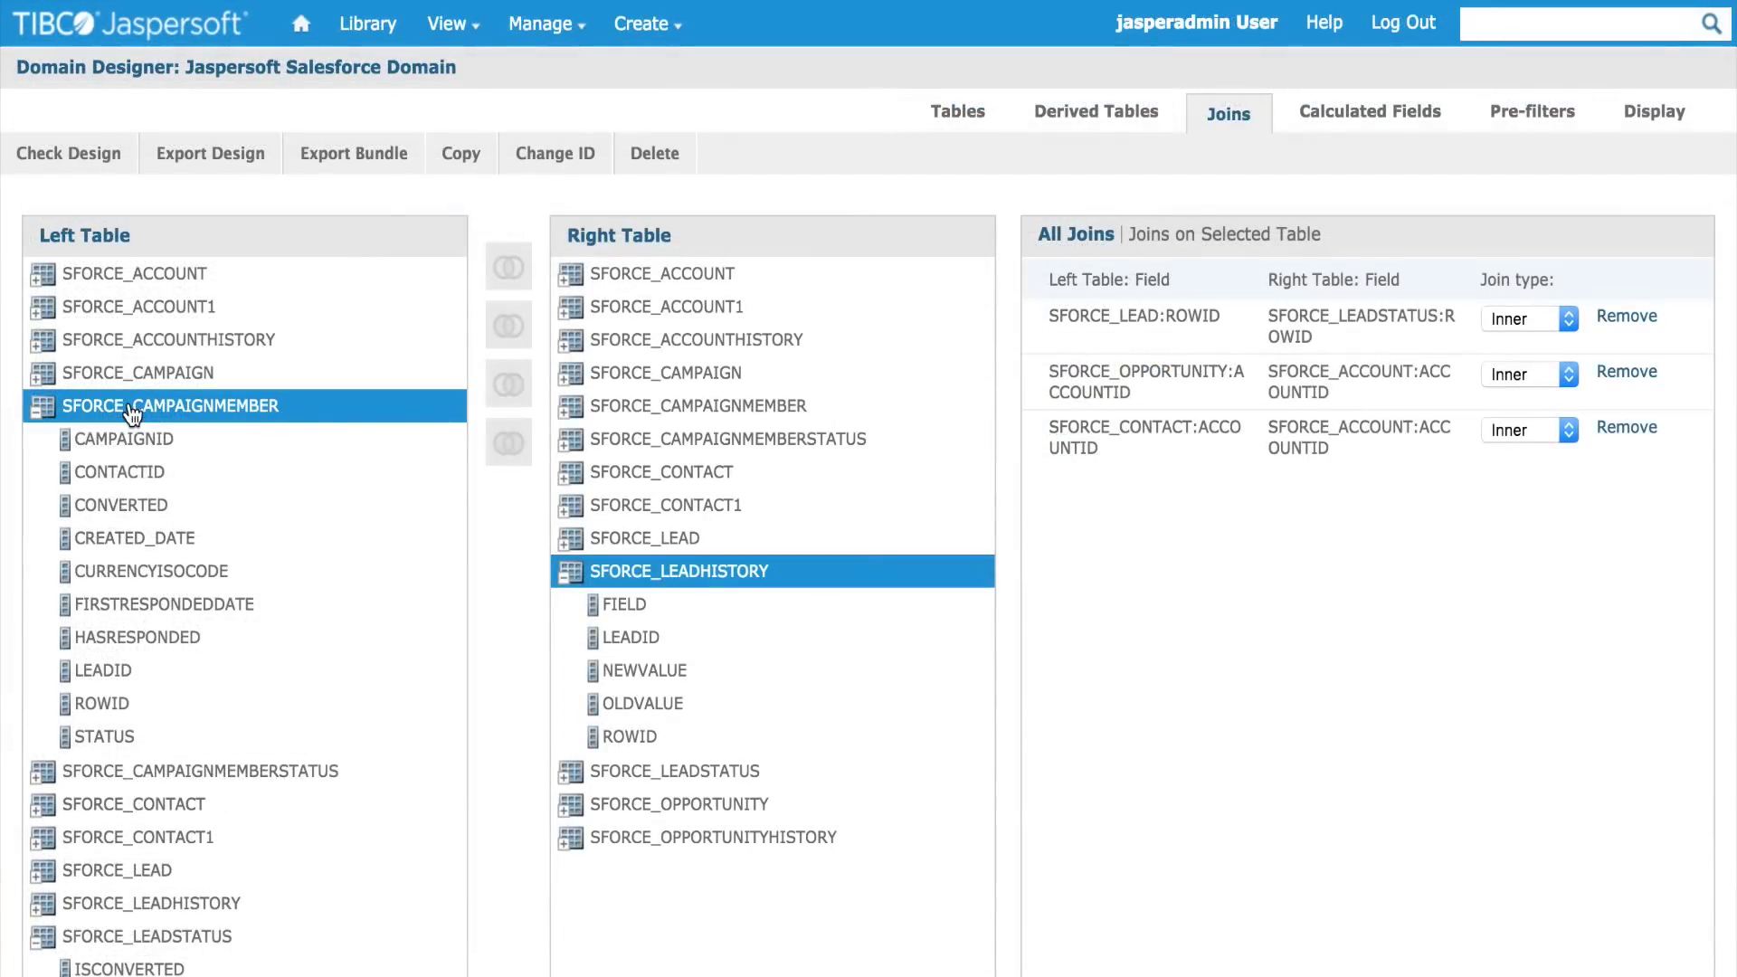
- Inner-join SFORCE_CAMPAIGNMEMBER to SFORCE_LEADHISTORY on LEADID, then put CLOSEDATE on the chart's rows
click(99, 671)
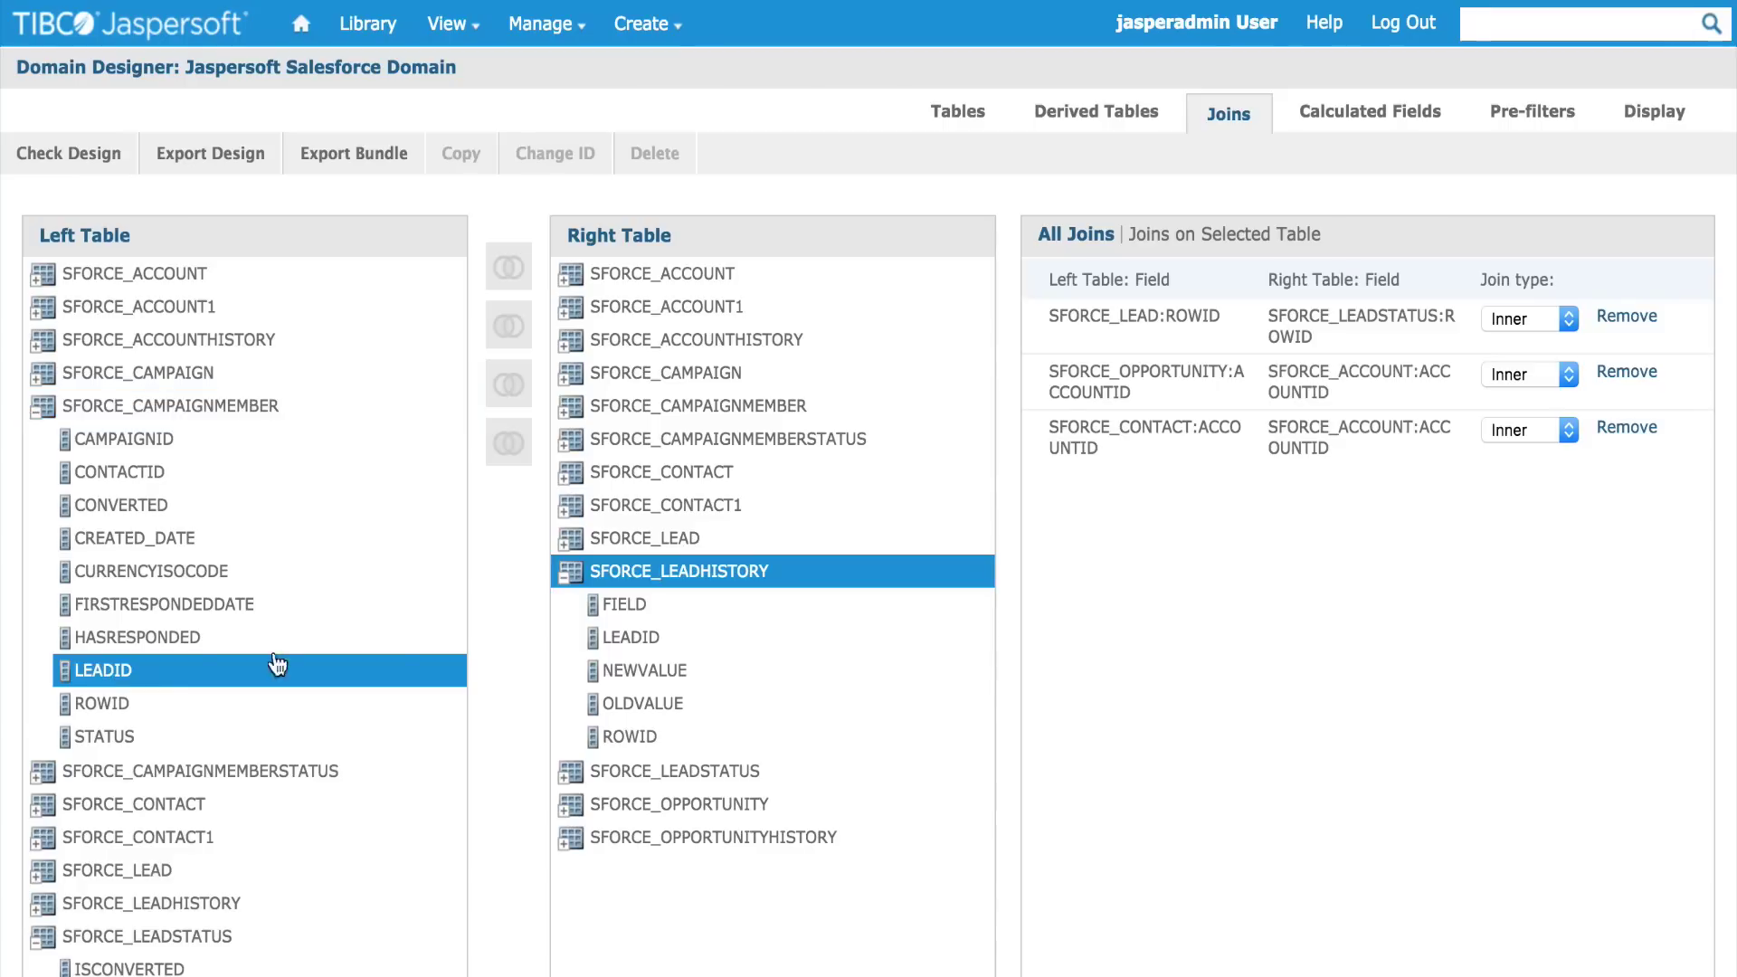
click(644, 638)
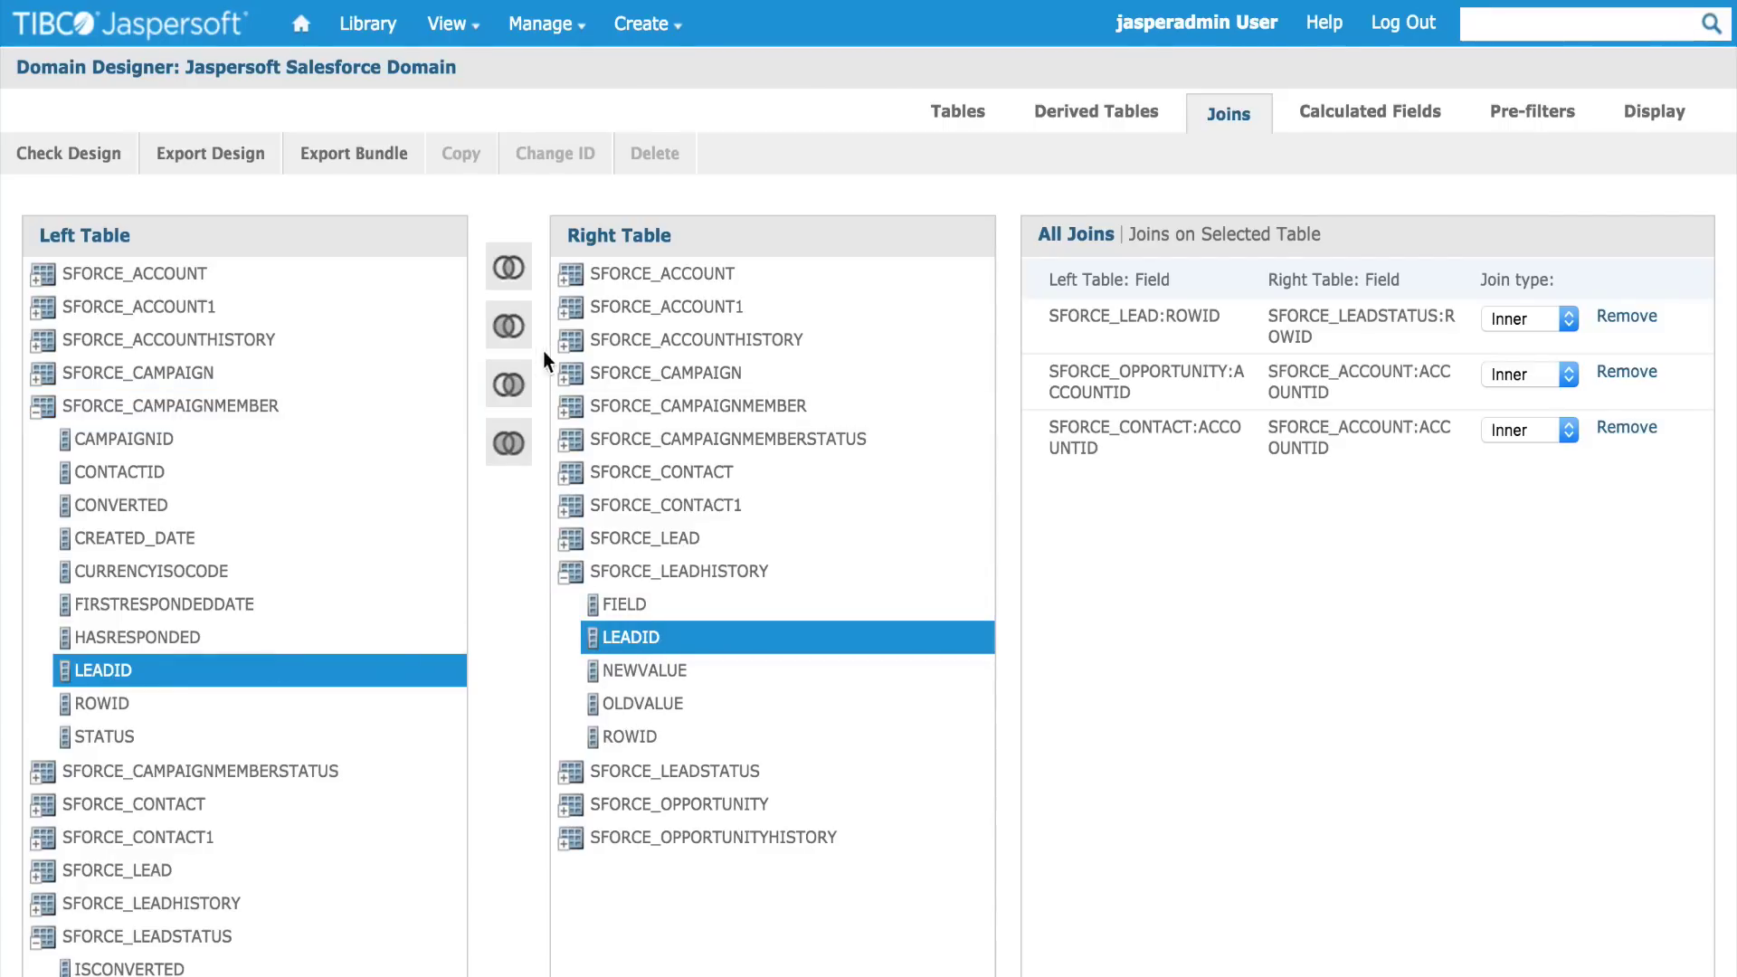
click(523, 294)
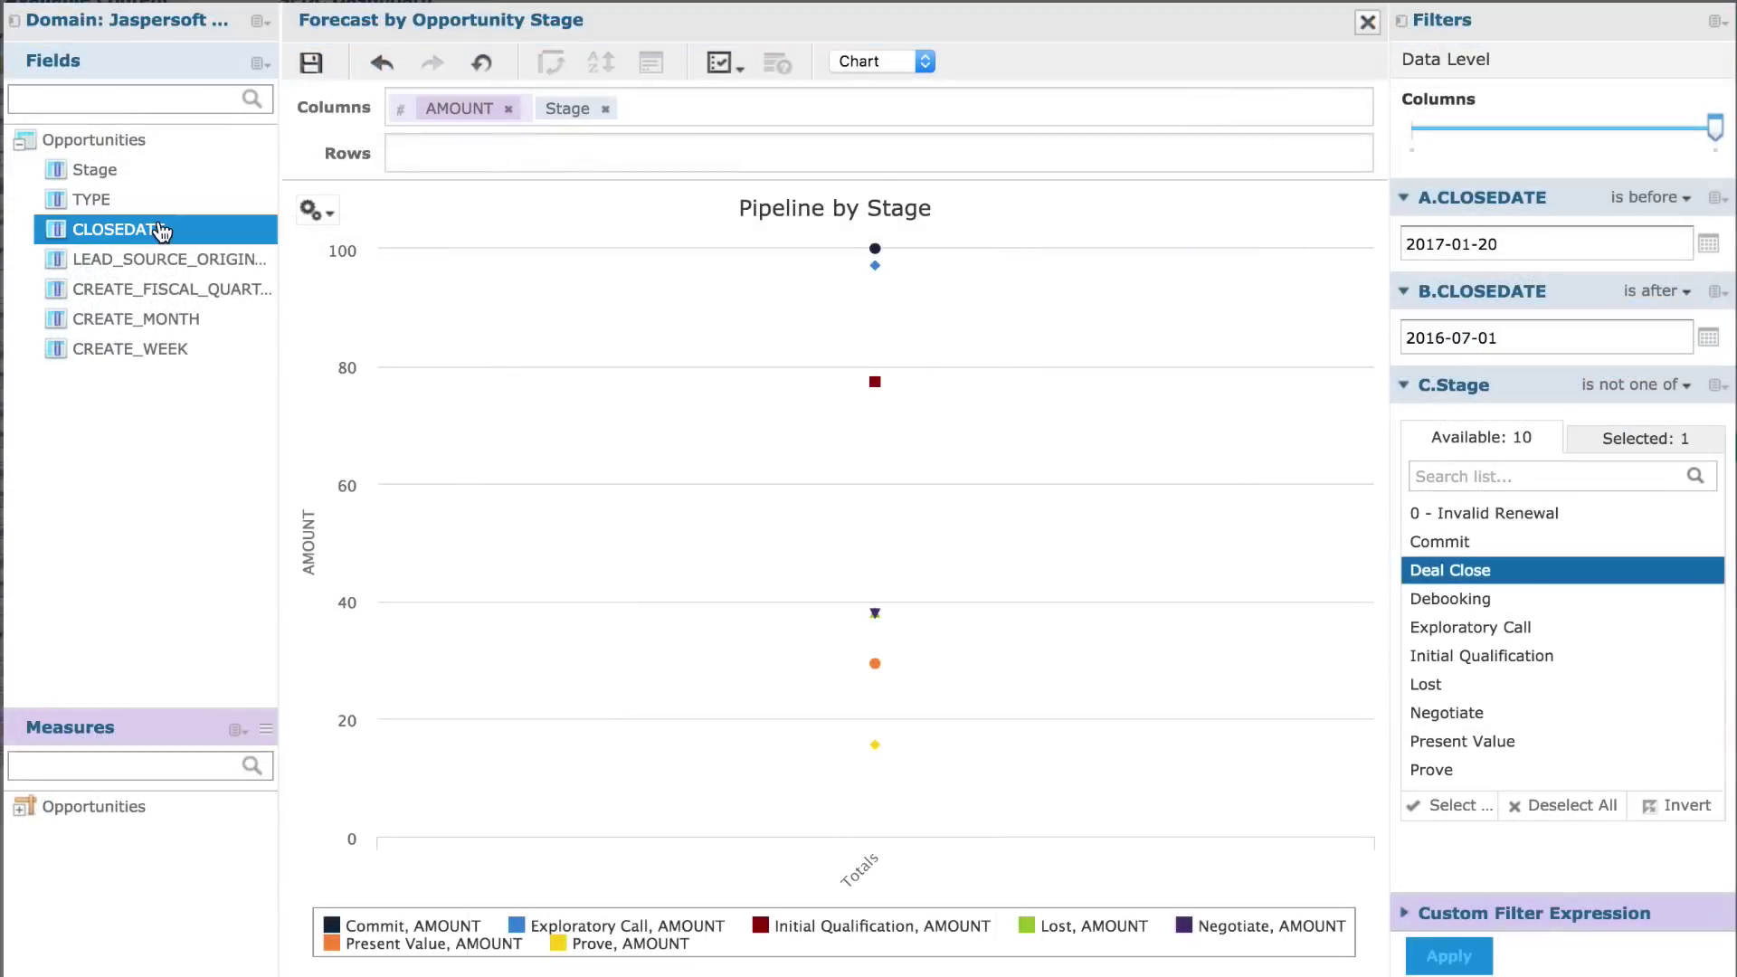
drag(118, 229, 438, 149)
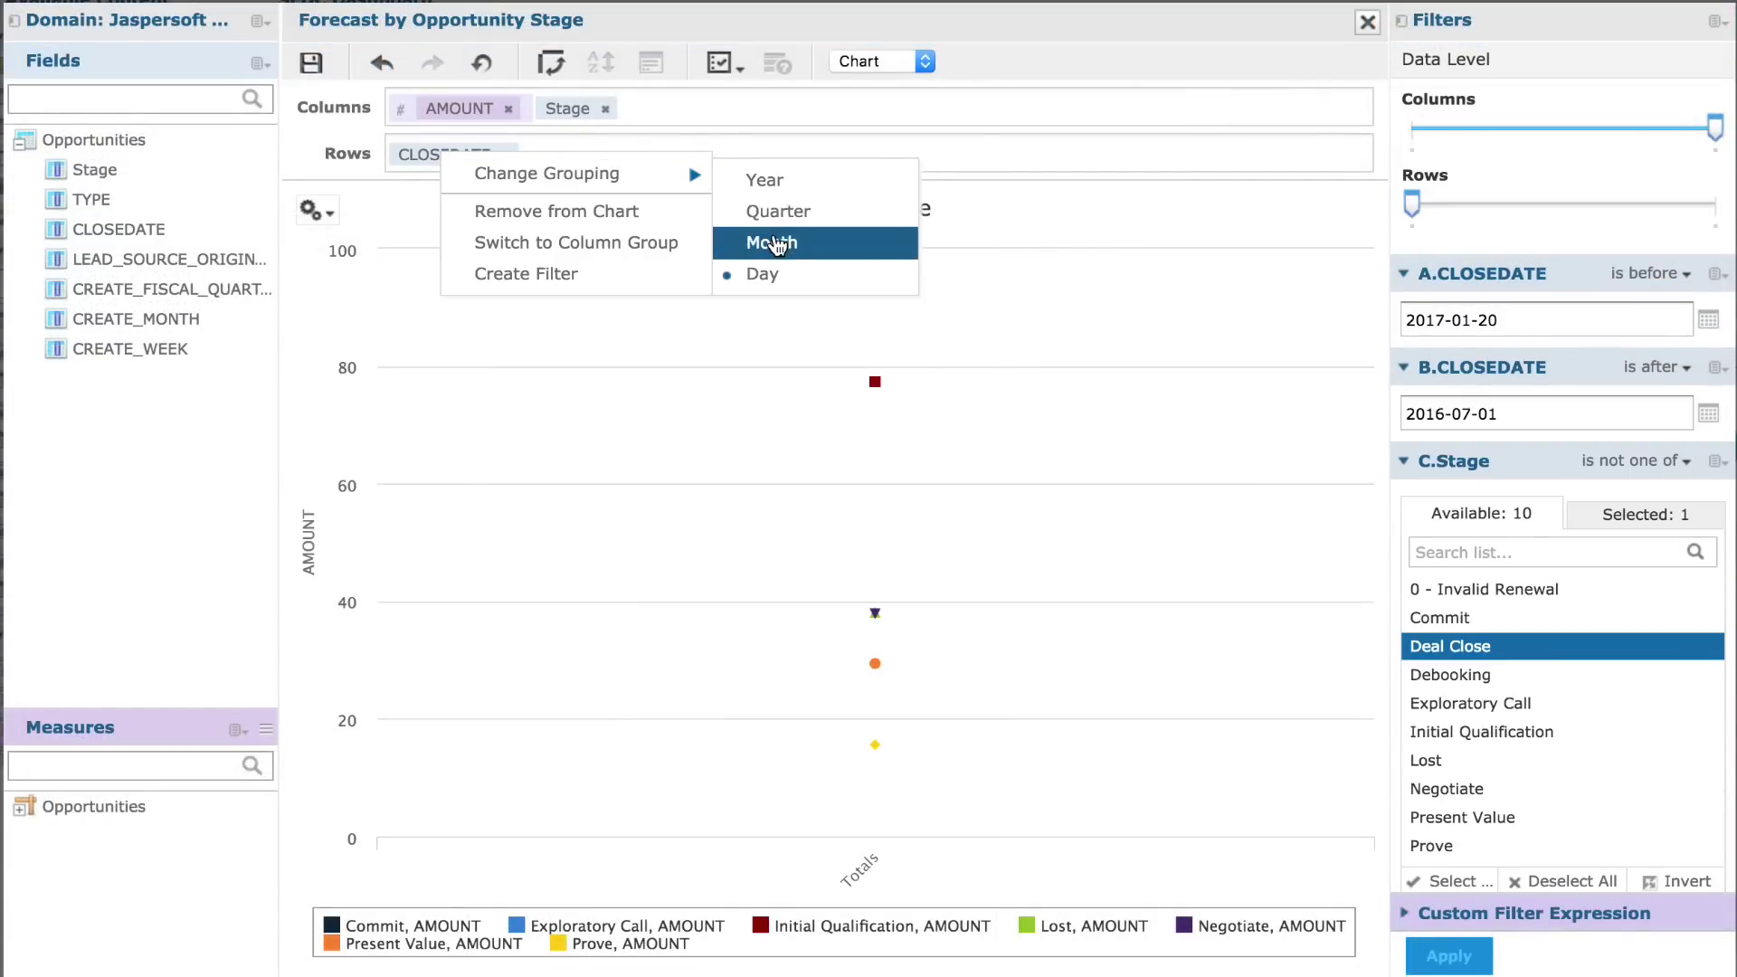
- Group CLOSEDATE by Month and set the rows to the most detailed data level
click(773, 237)
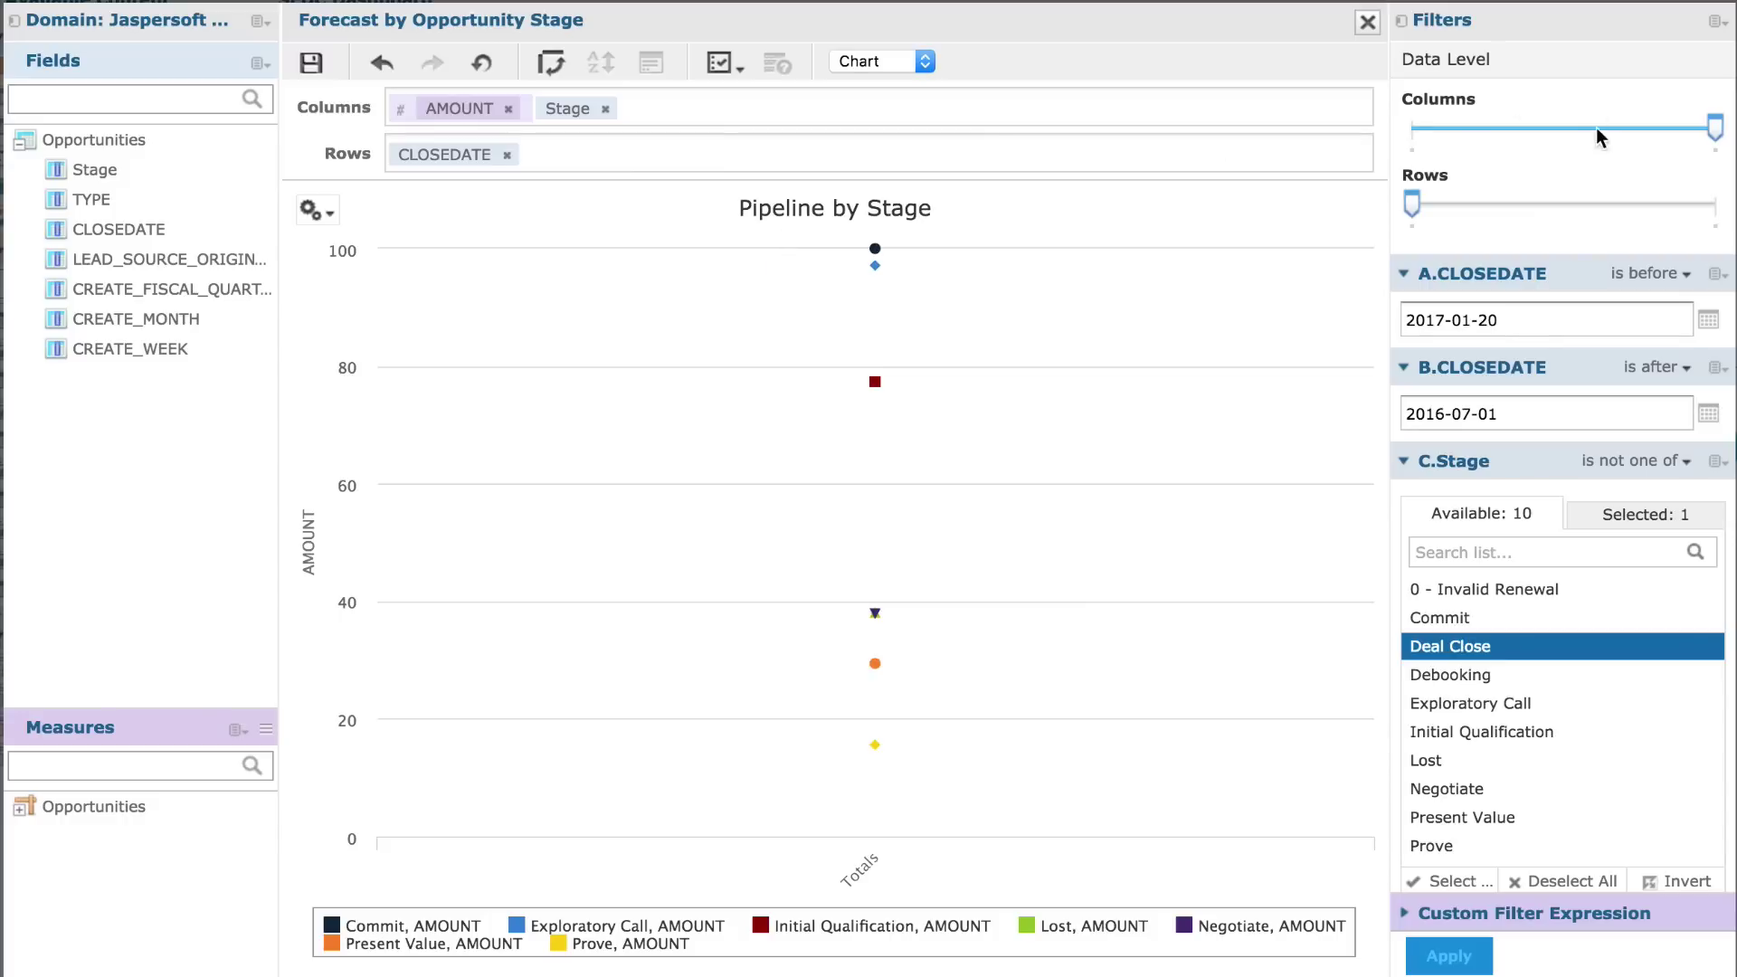
click(1716, 207)
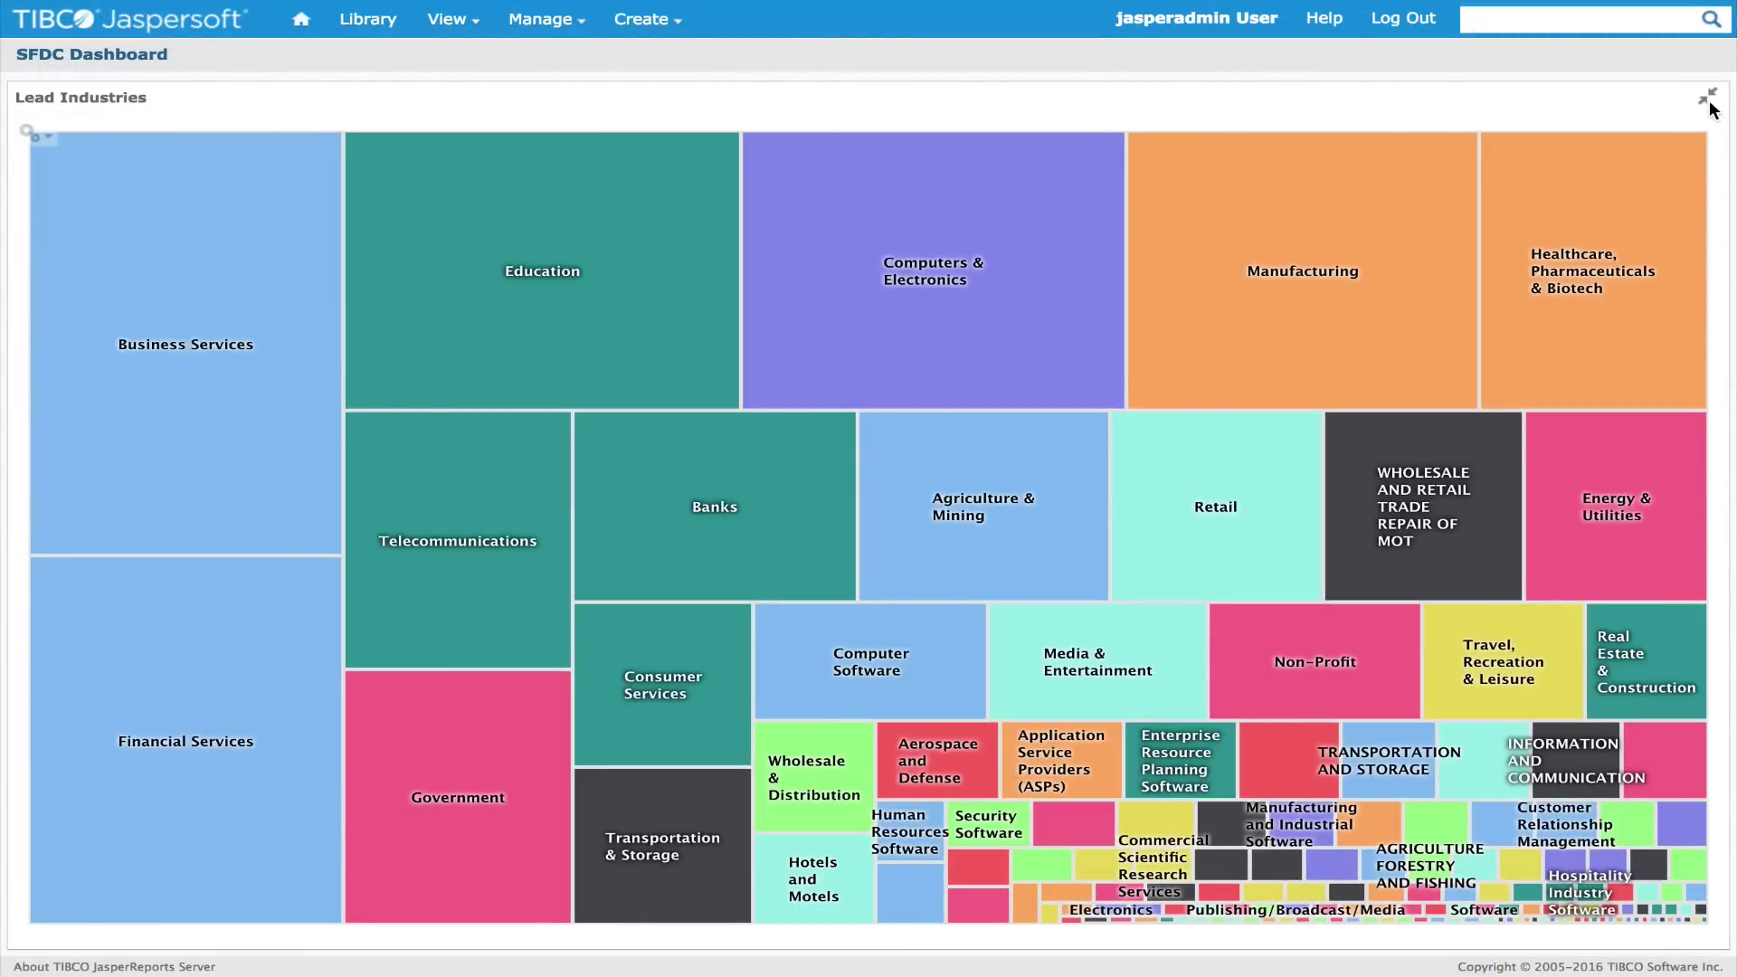
- Zoom Campaign Influenced Leads & Contacts to March–April, then maximize the Campaign Performance scatter chart
click(1709, 100)
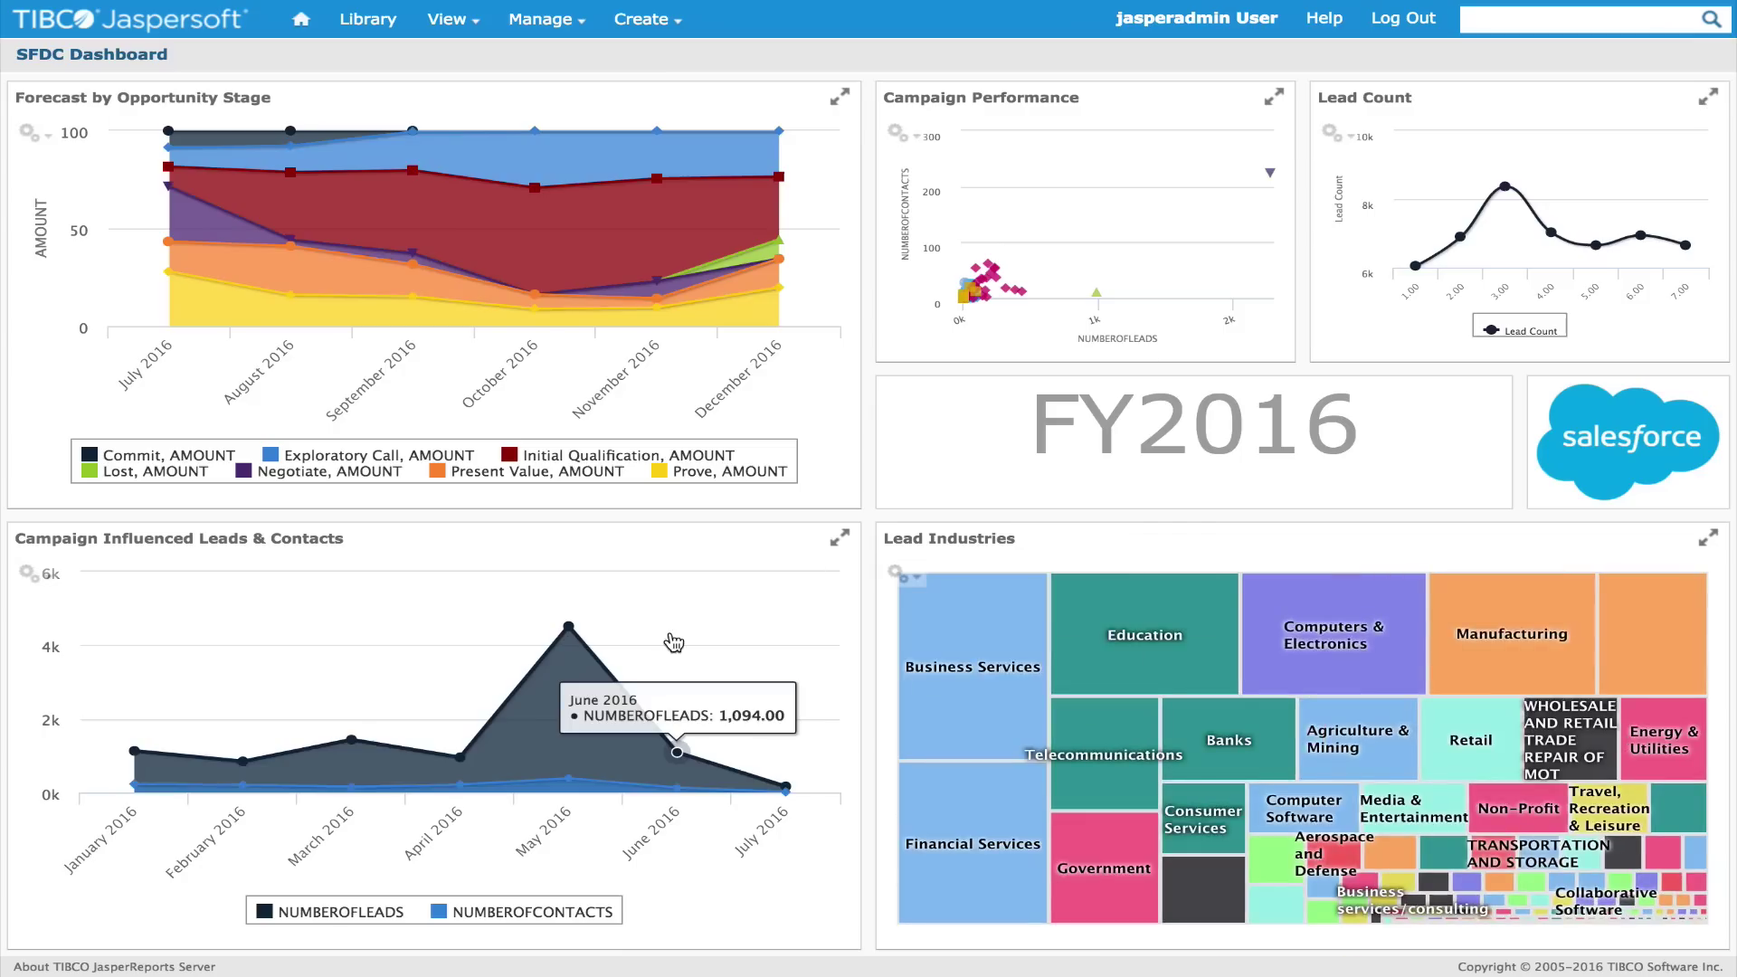
click(840, 537)
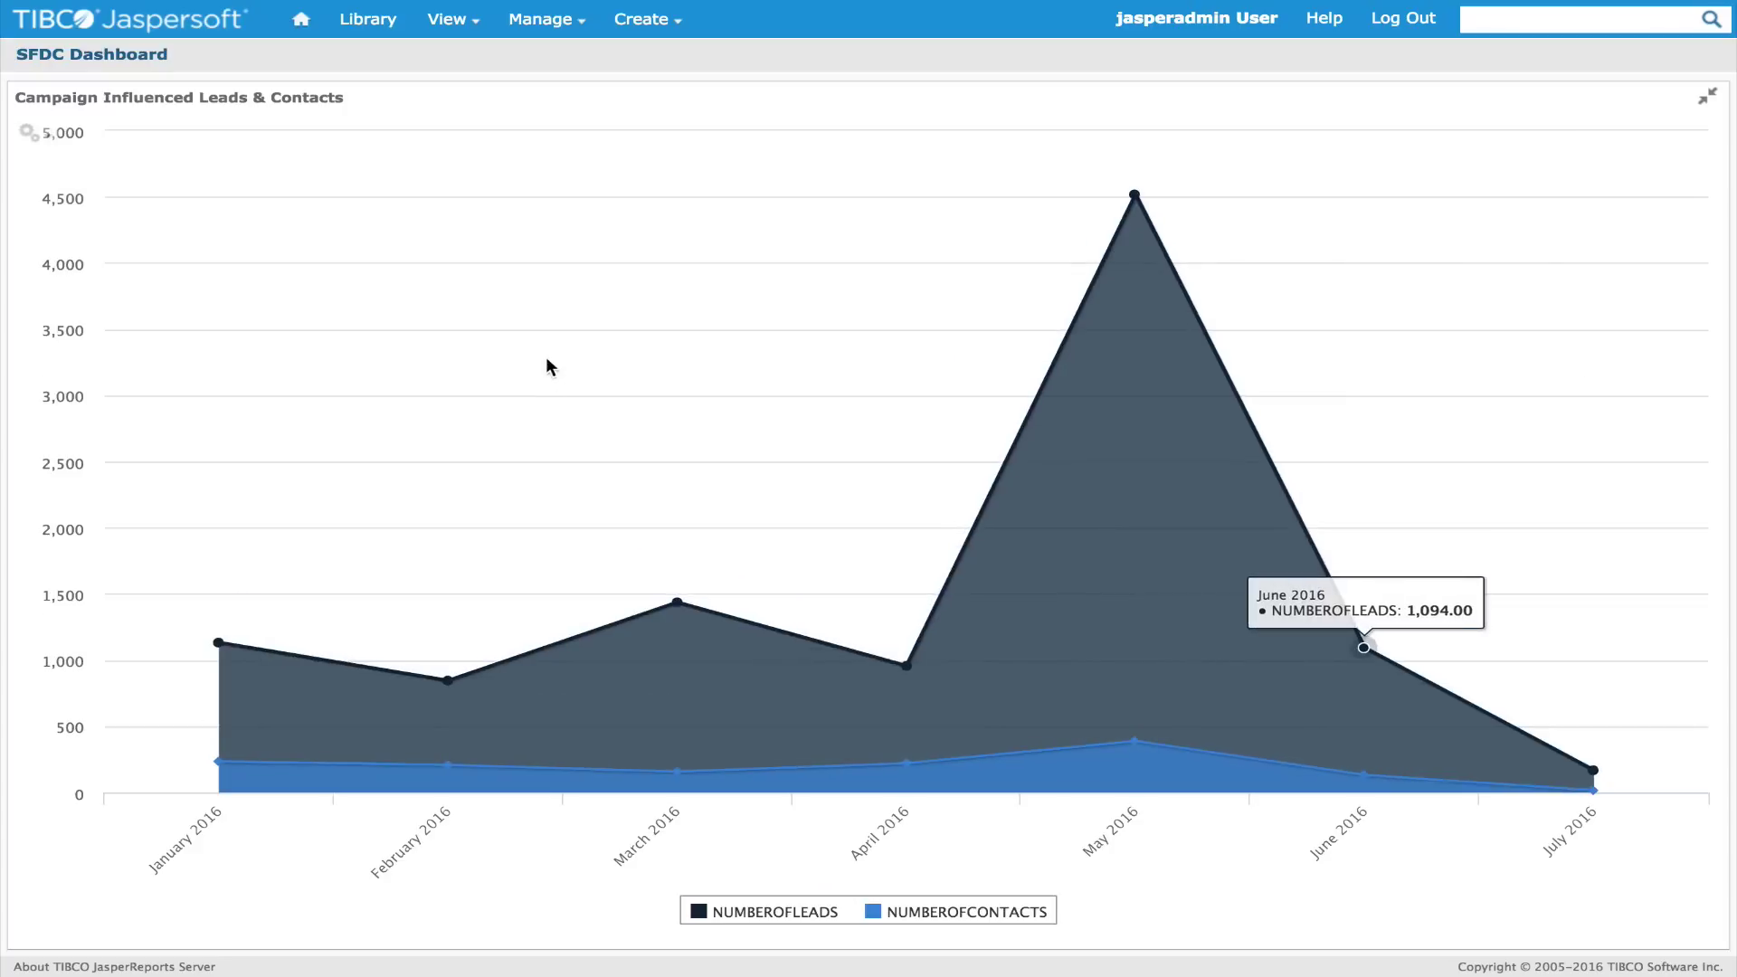
drag(523, 497, 815, 921)
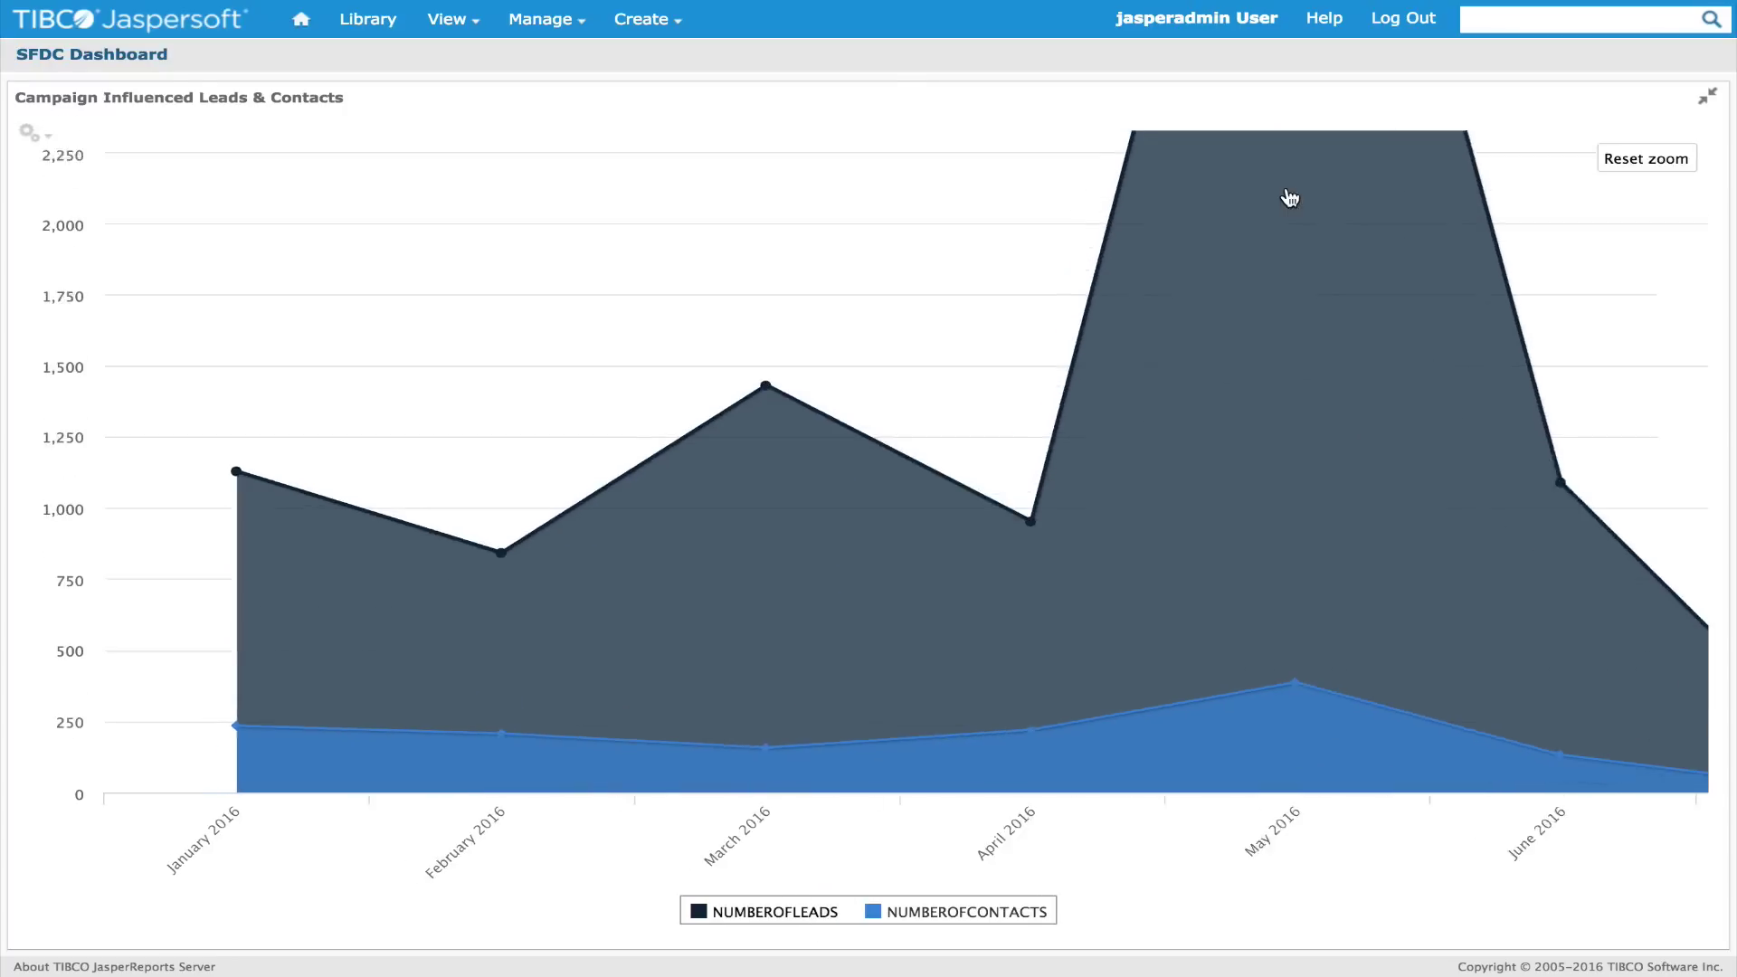
click(1708, 96)
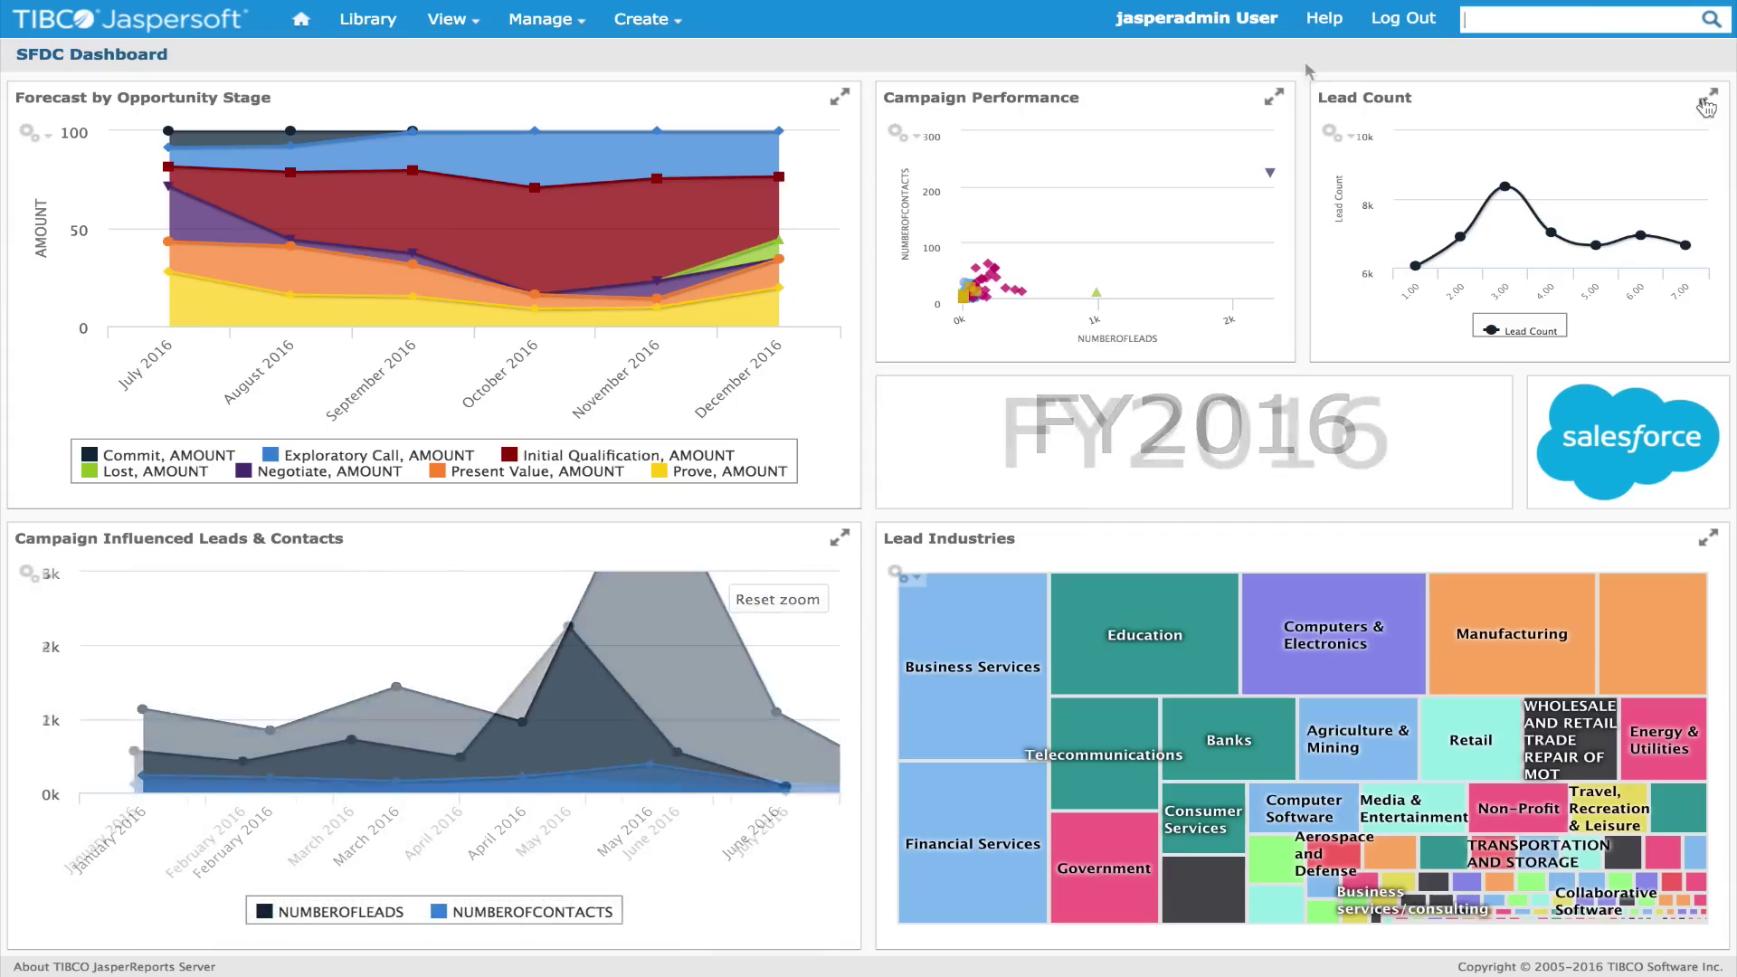
click(1274, 96)
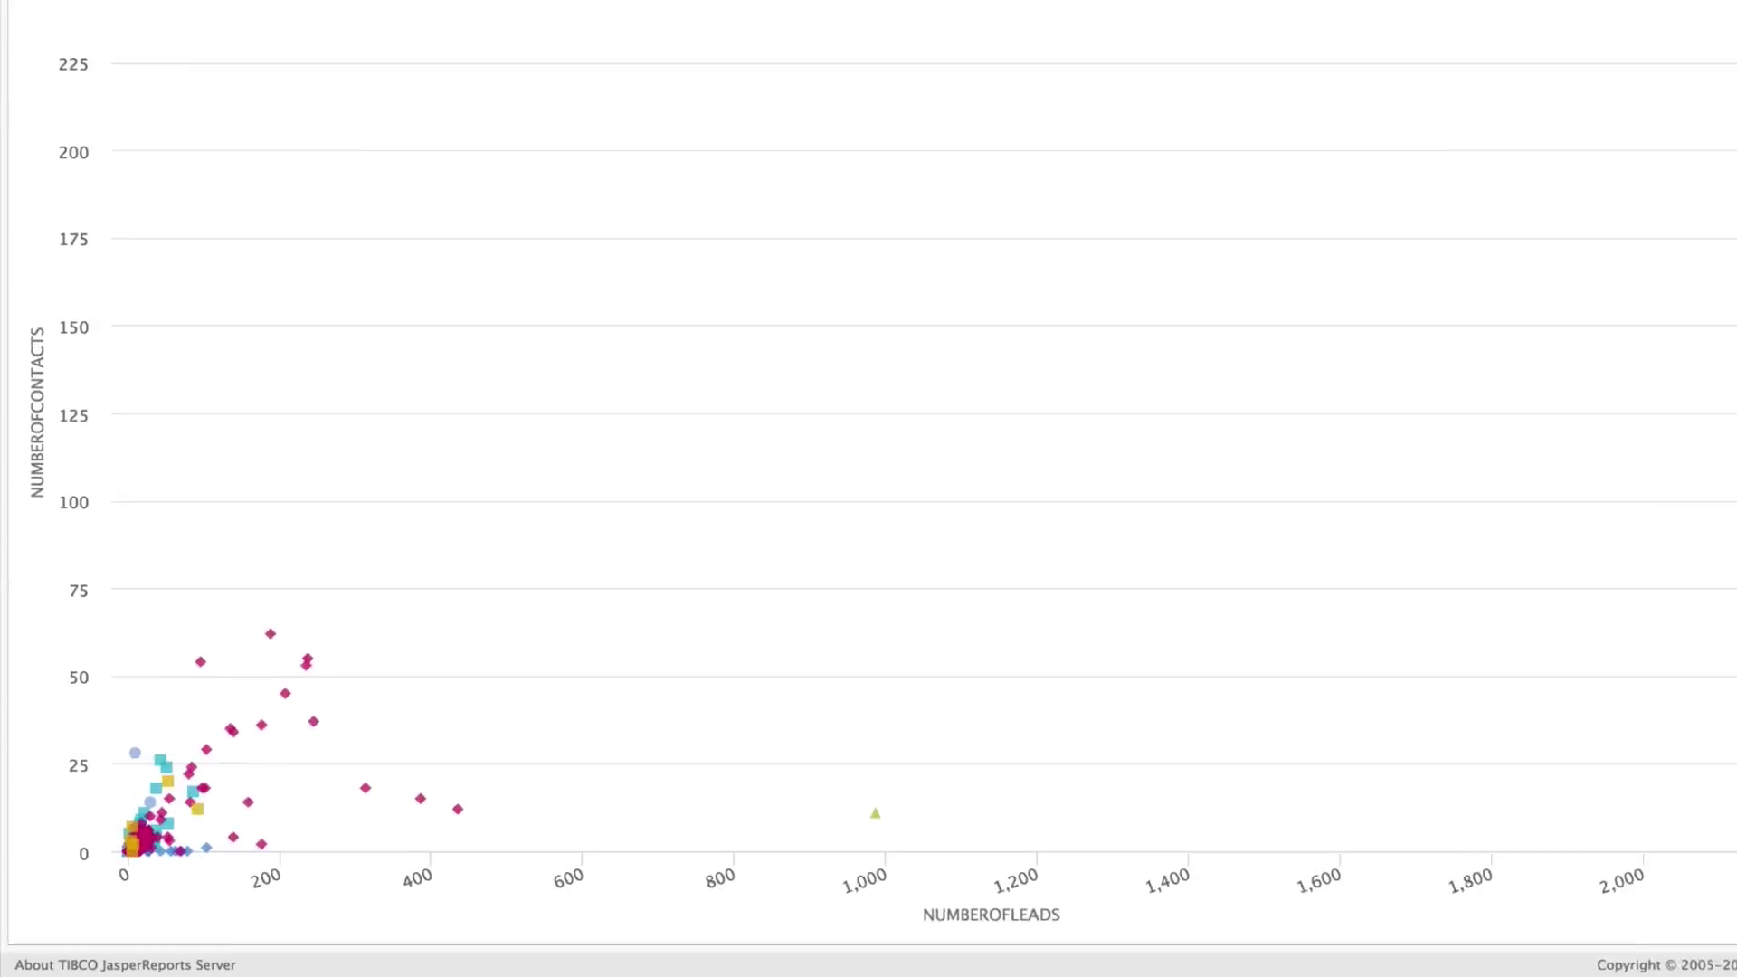
mouse_move(382, 786)
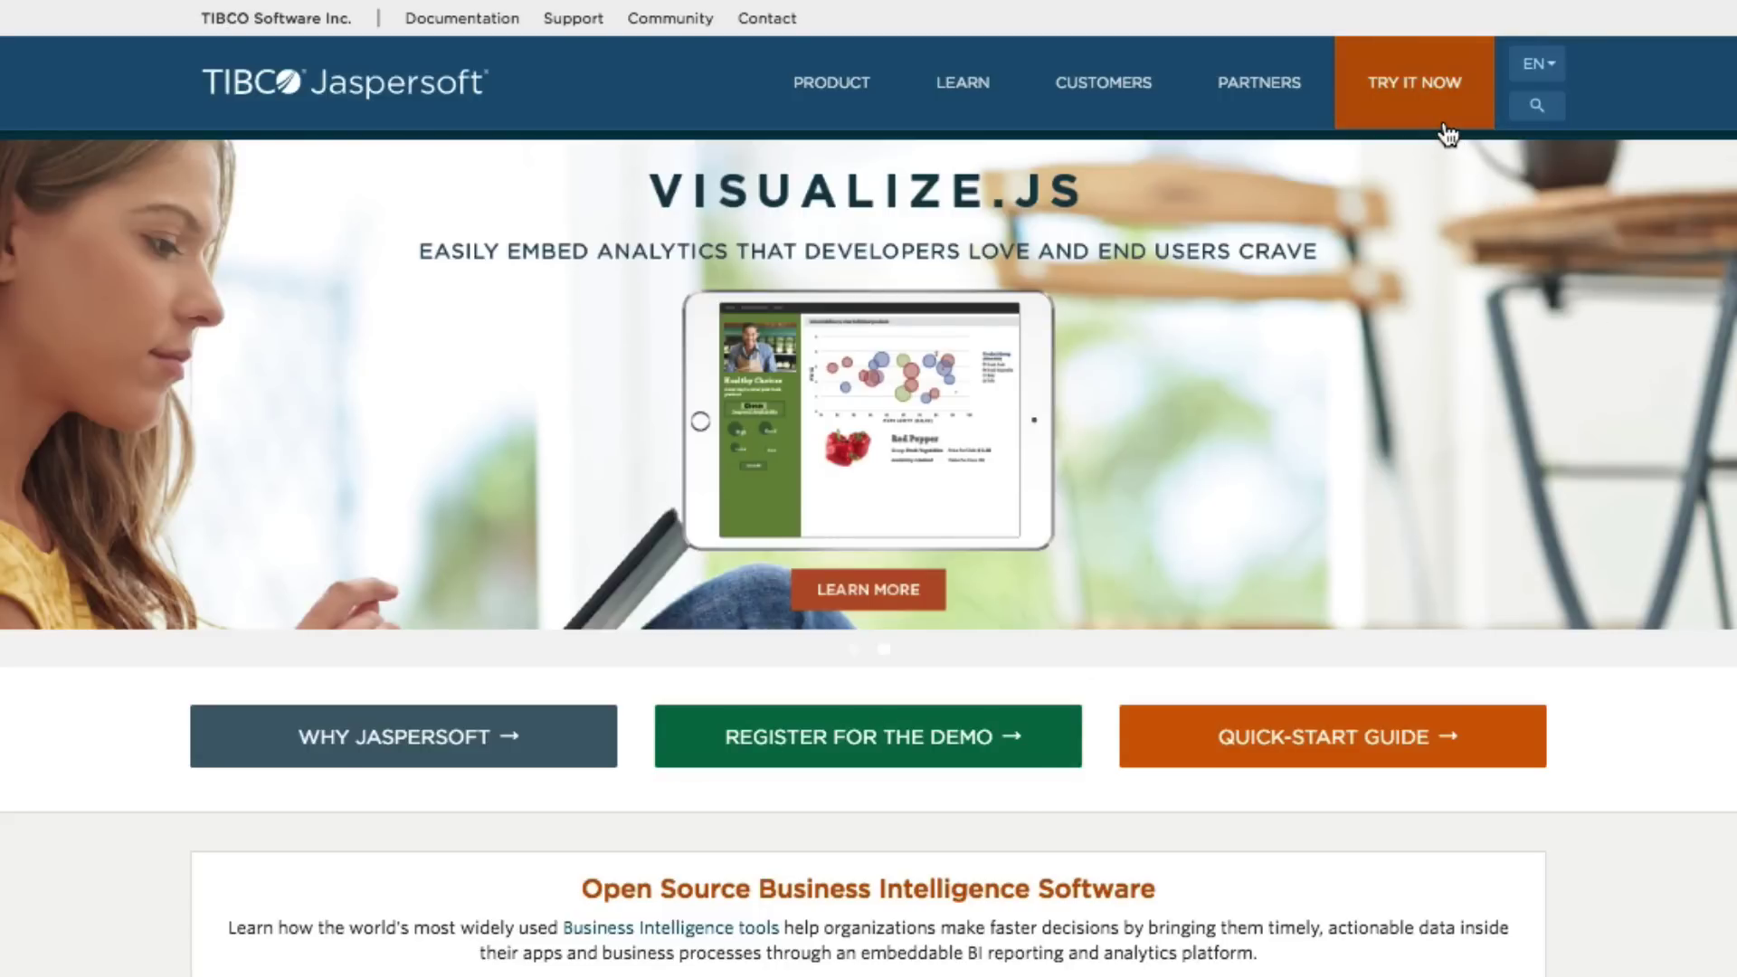
- Go to the Try It Now page showing Hosted Trial, 30 Day Download, Live Demo and AWS options
click(1448, 134)
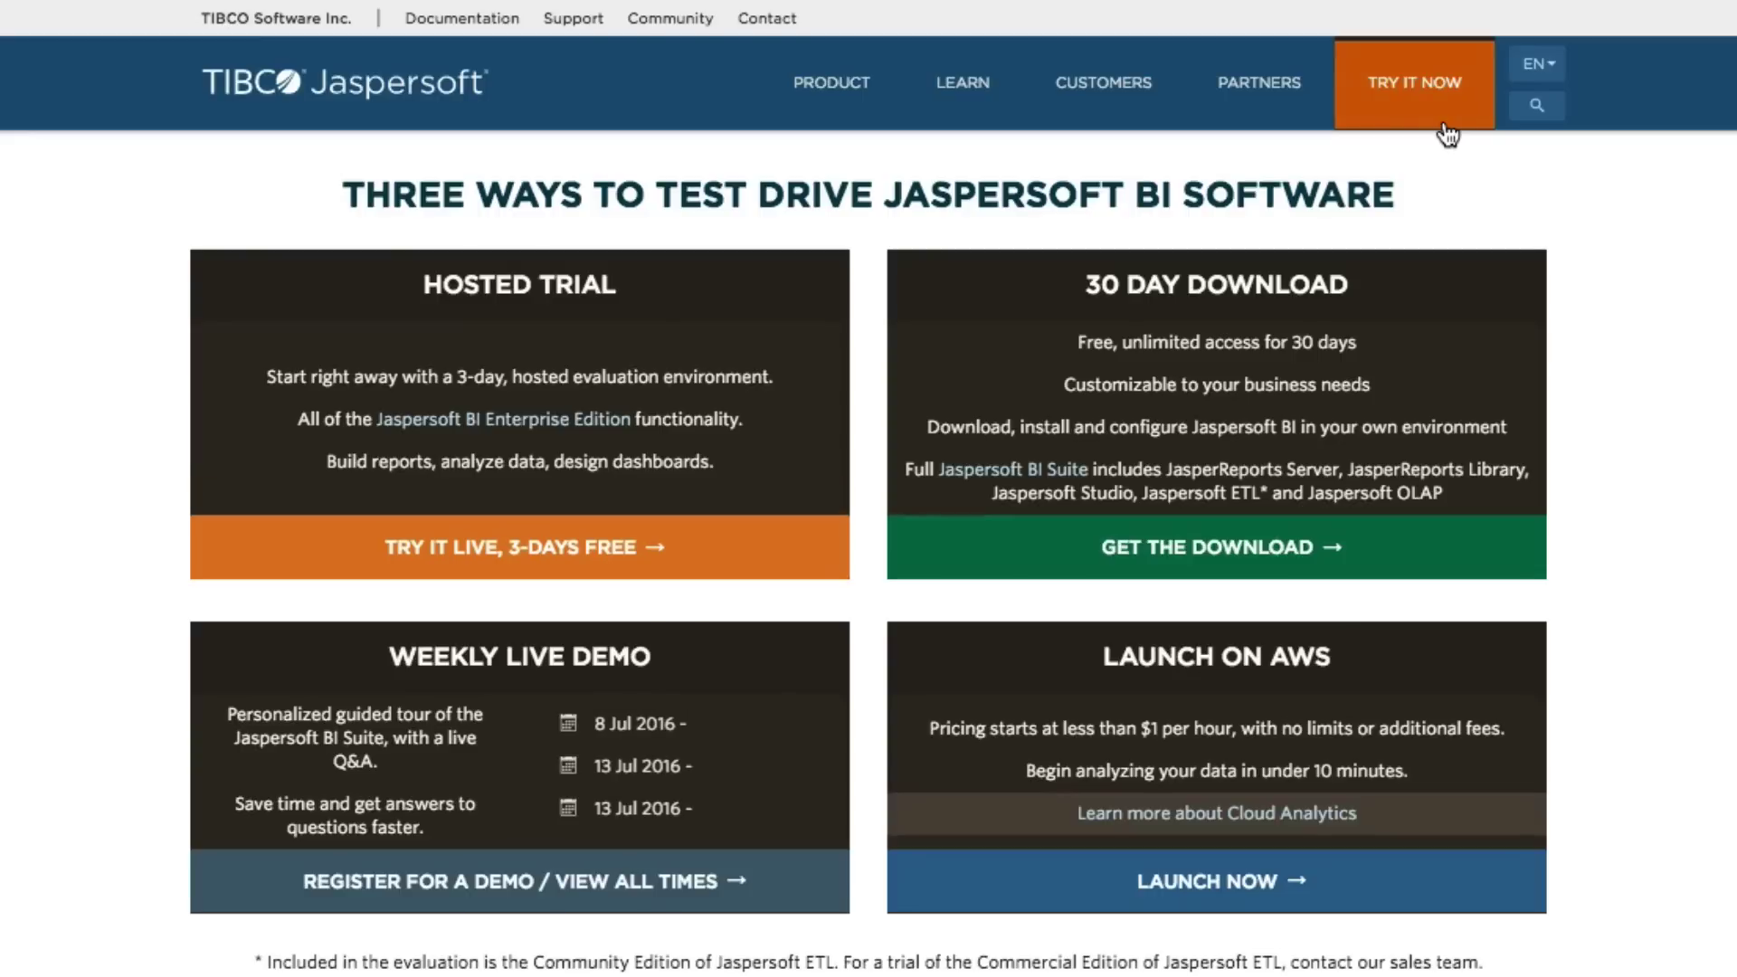